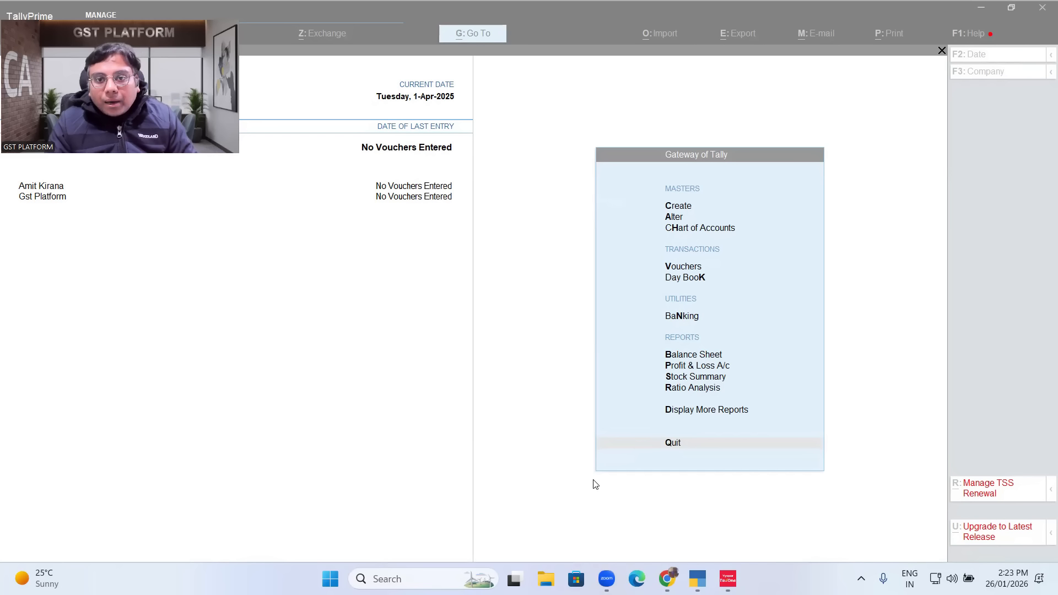
Switch to Vyapar TaxOne in the browser and look over the Data Entry and GST dashboards before returning to the Home dashboard.
{"action": "left_click", "coordinate": [667, 578]}
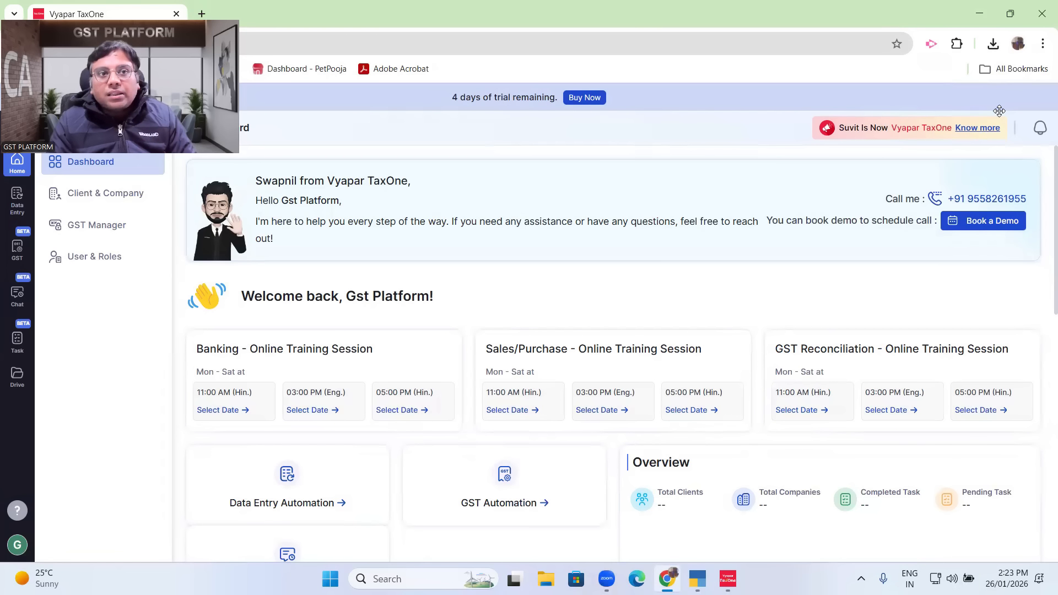
{"action": "left_click_drag", "start_coordinate": [188, 111], "coordinate": [1000, 112]}
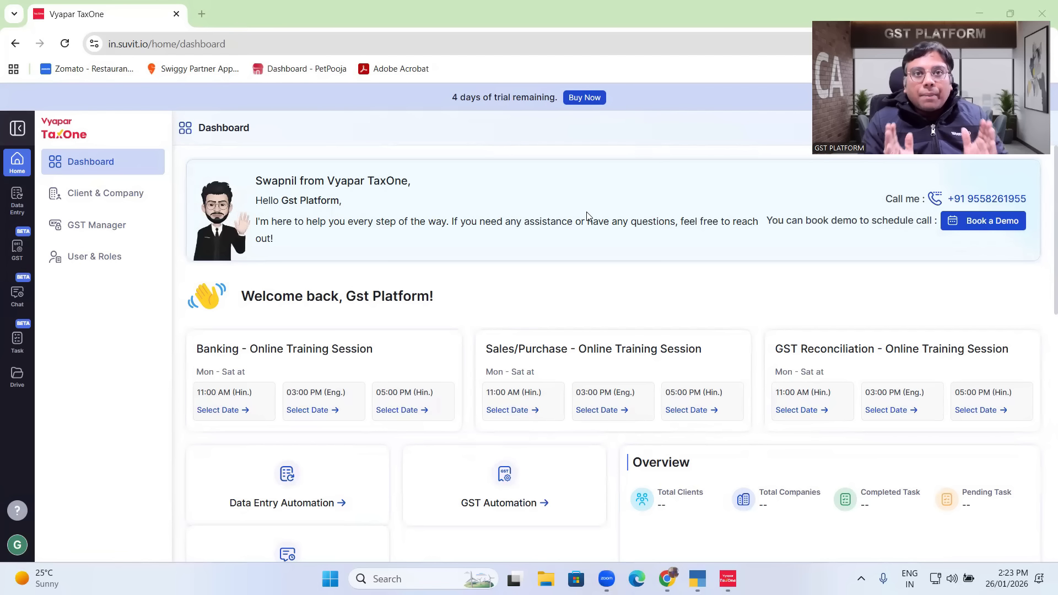
{"action": "left_click", "coordinate": [16, 211]}
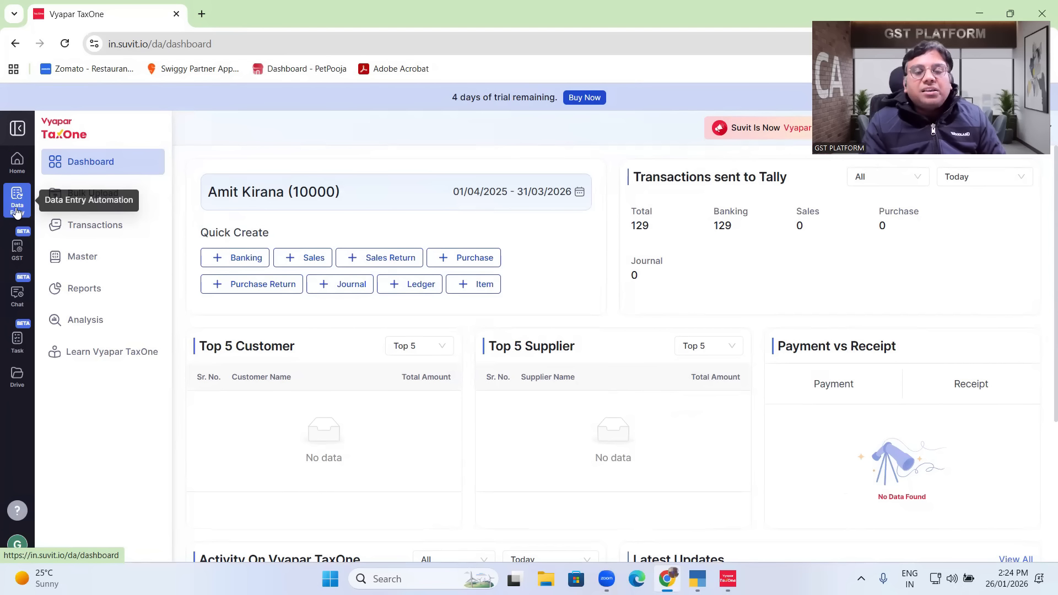
{"action": "left_click", "coordinate": [17, 259]}
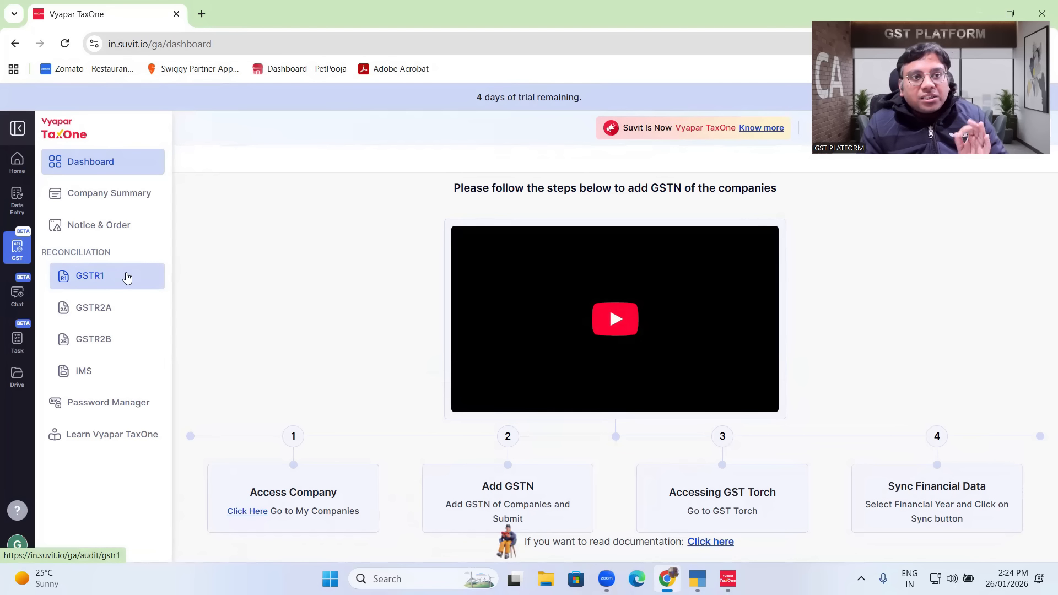
{"action": "left_click", "coordinate": [17, 208]}
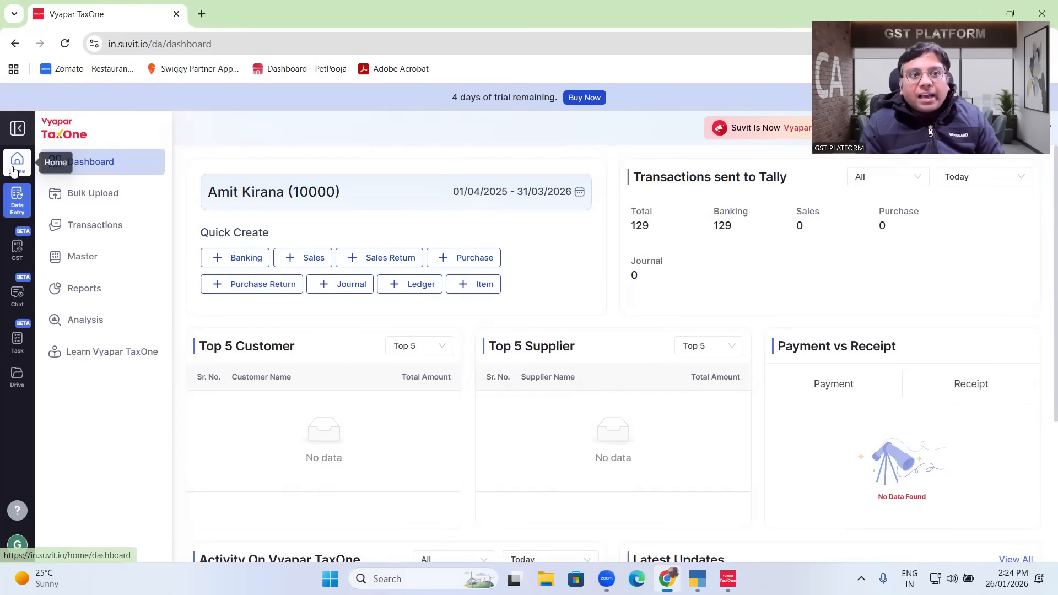
{"action": "left_click", "coordinate": [14, 171]}
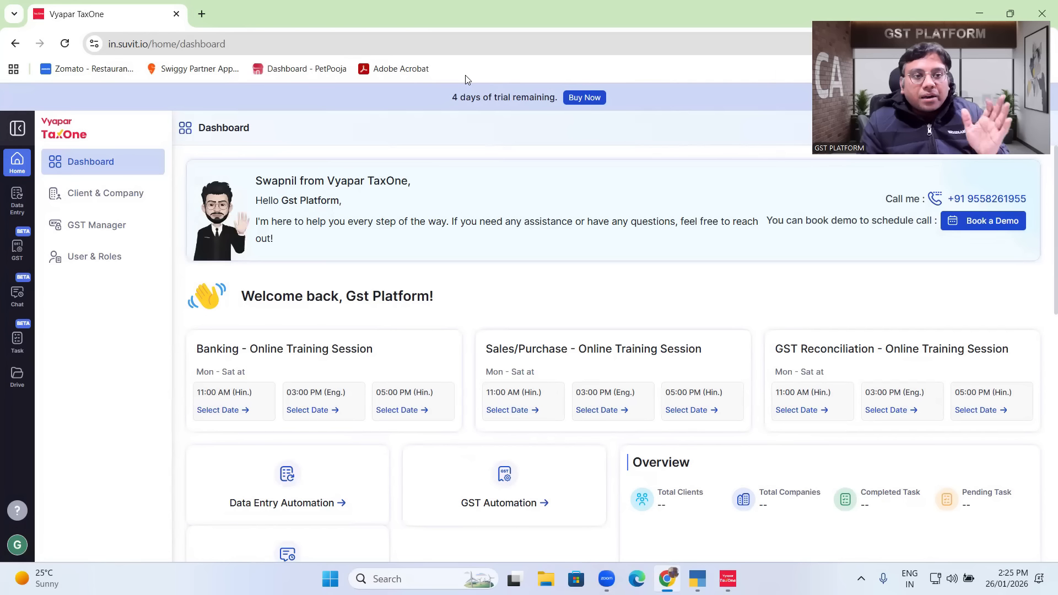
Show the Tally connector download among the help resources and switch to the Vyapar TaxOne desktop connector.
{"action": "left_click", "coordinate": [16, 510]}
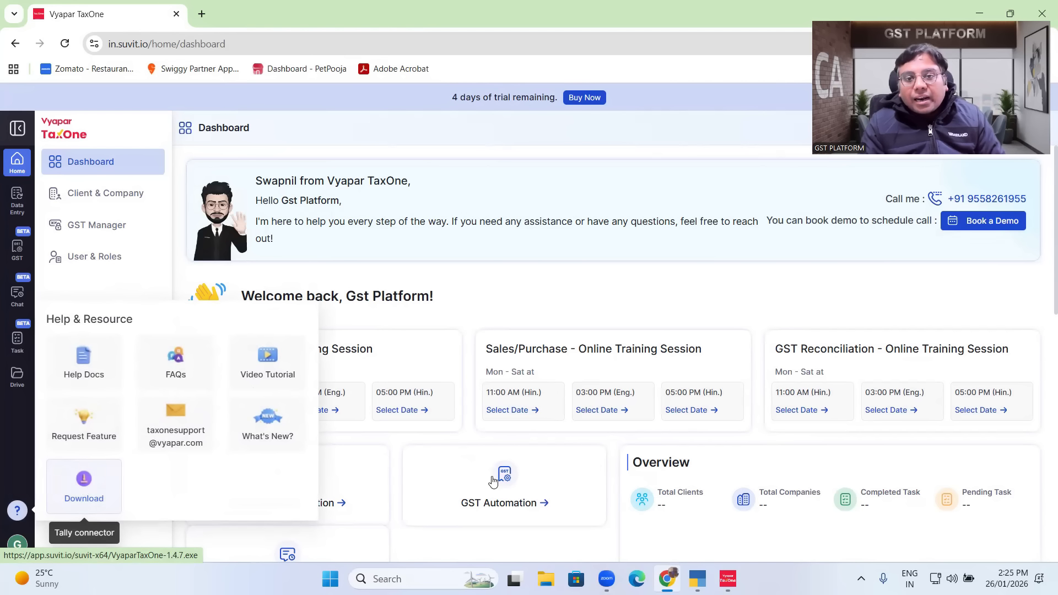
{"action": "left_click", "coordinate": [728, 579]}
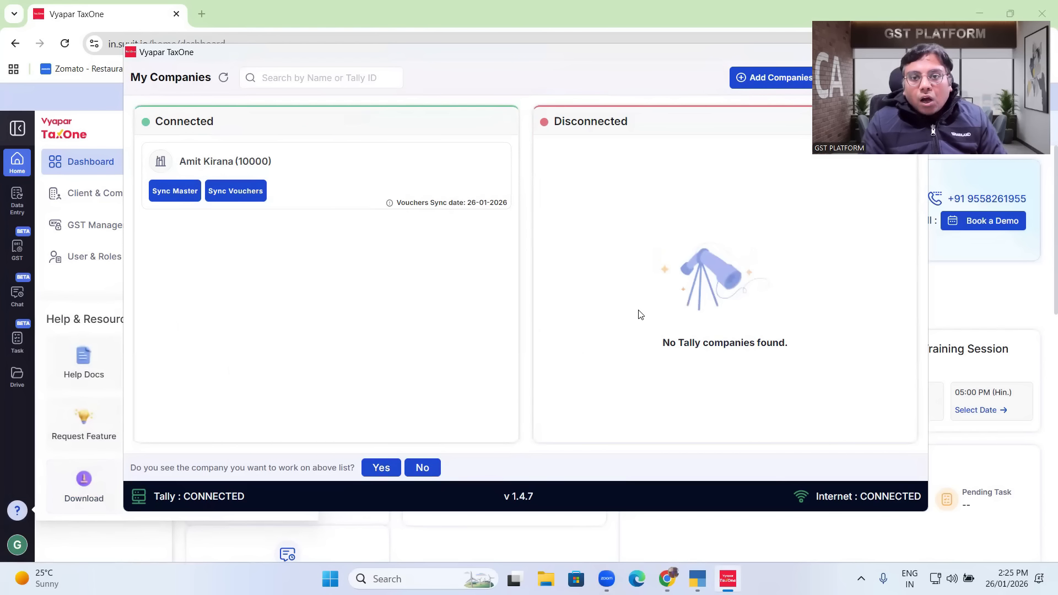
Switch to TallyPrime and view the Balance Sheet of the Amit Kirana company.
{"action": "left_click", "coordinate": [695, 576]}
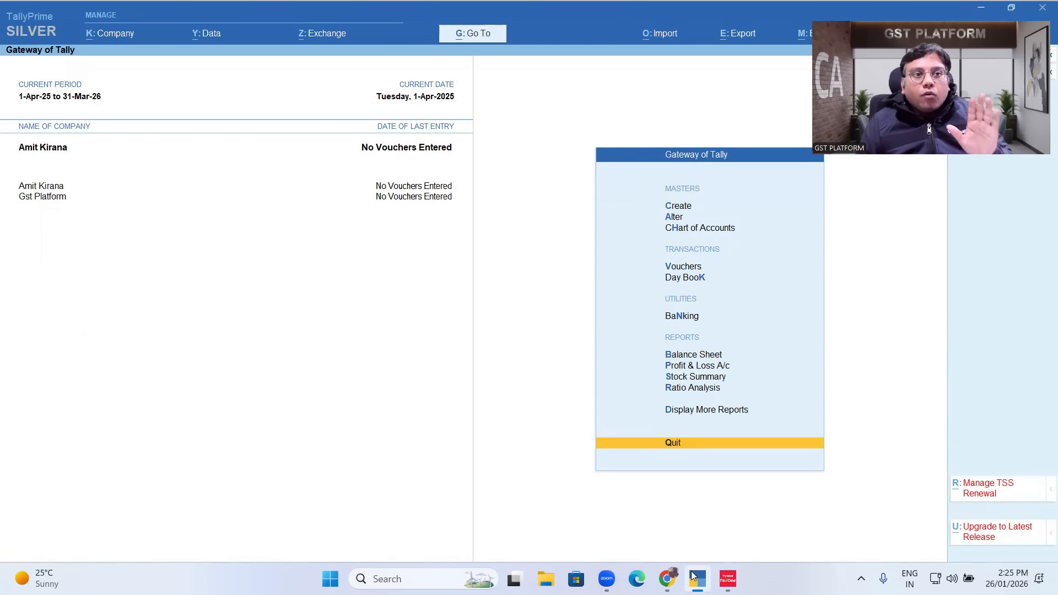
{"action": "key", "text": "Up"}
{"action": "key", "text": "Up"}
{"action": "key", "text": "Up"}
{"action": "key", "text": "Up"}
{"action": "key", "text": "Up"}
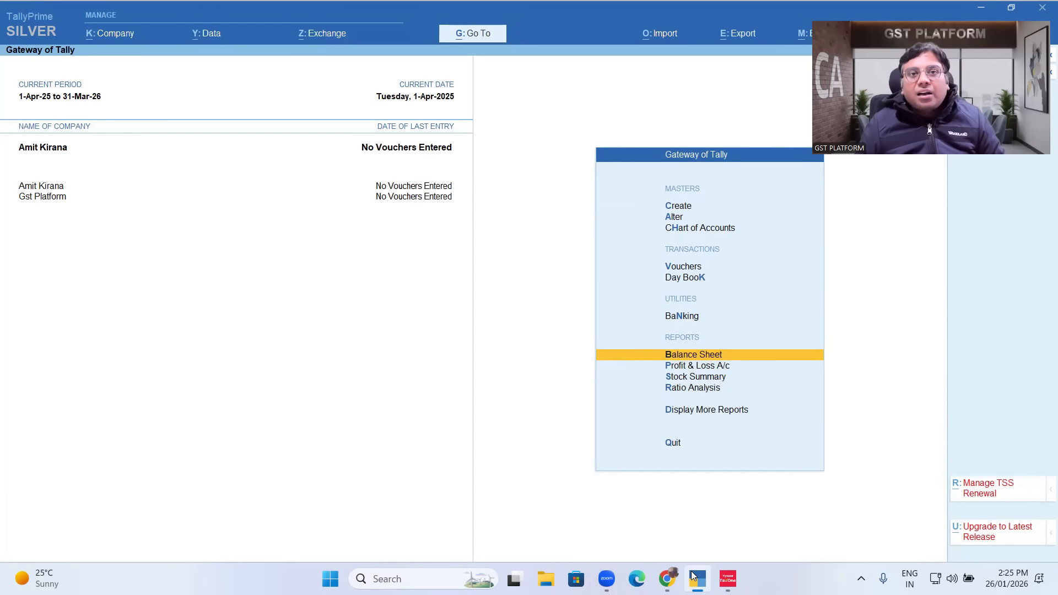
{"action": "key", "text": "Return"}
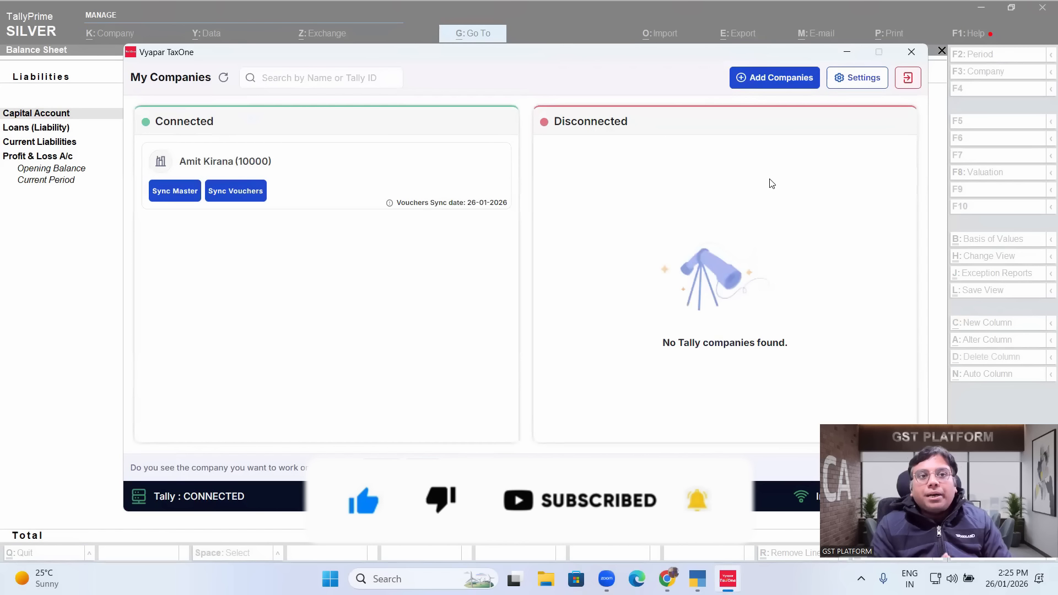
Subscribe the Gst Platform (10001) company in the Vyapar TaxOne desktop connector and dismiss the sync notice.
{"action": "left_click", "coordinate": [775, 82]}
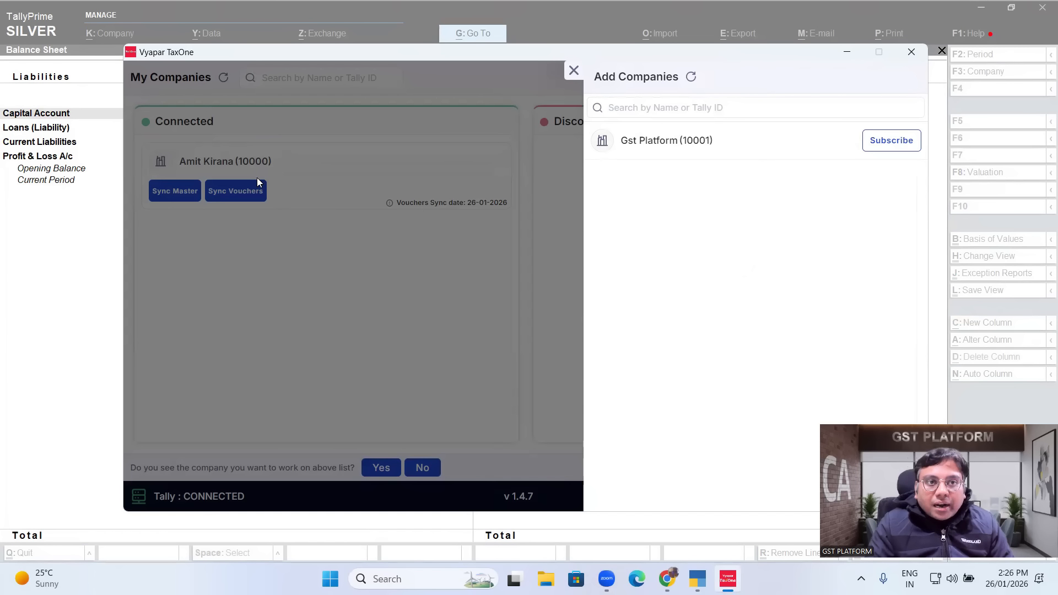
{"action": "left_click", "coordinate": [891, 144]}
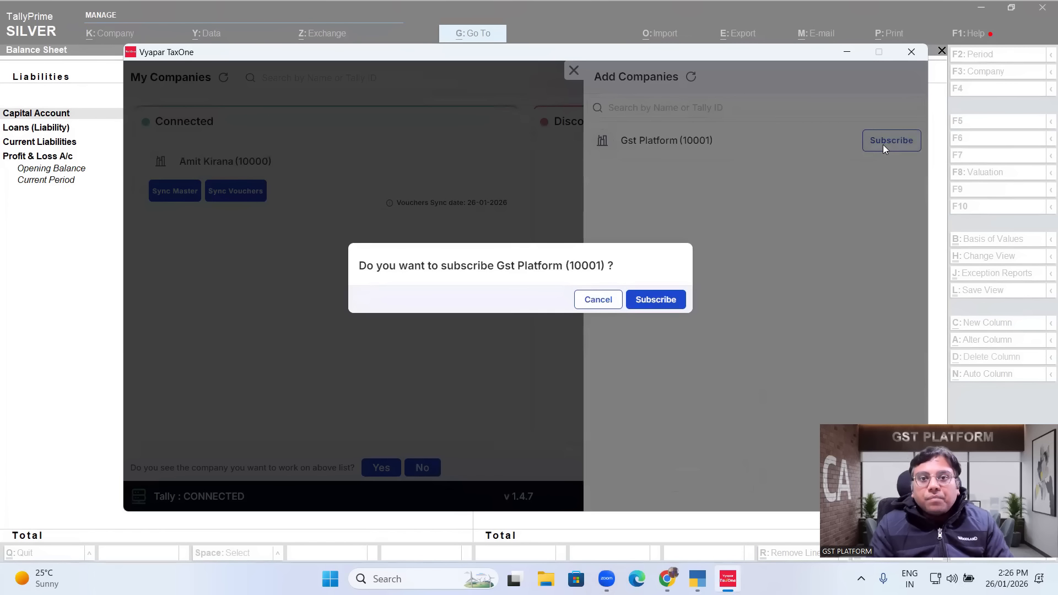
{"action": "left_click", "coordinate": [656, 301]}
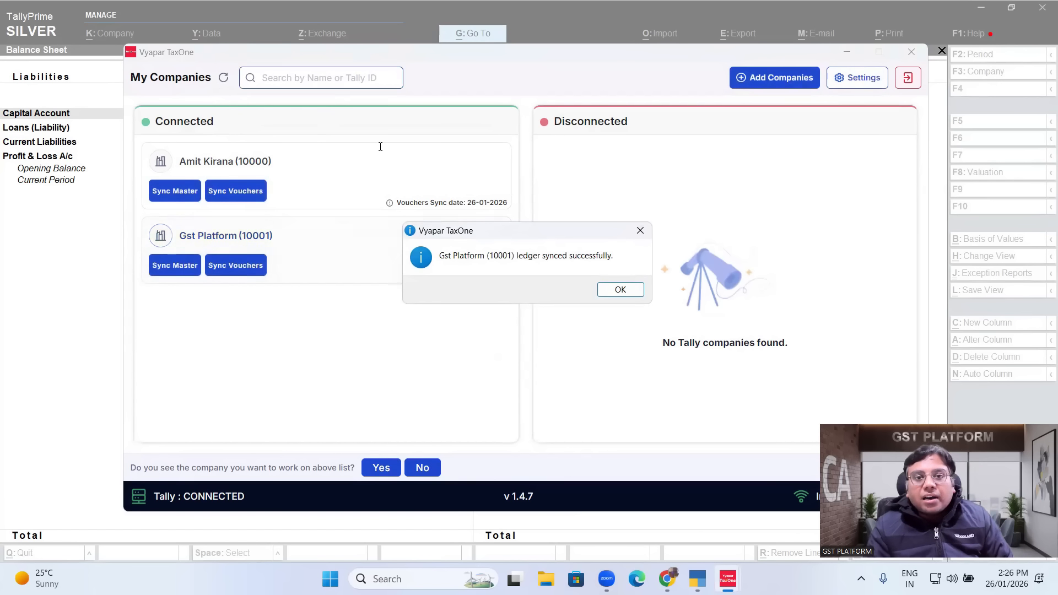
{"action": "left_click", "coordinate": [621, 290]}
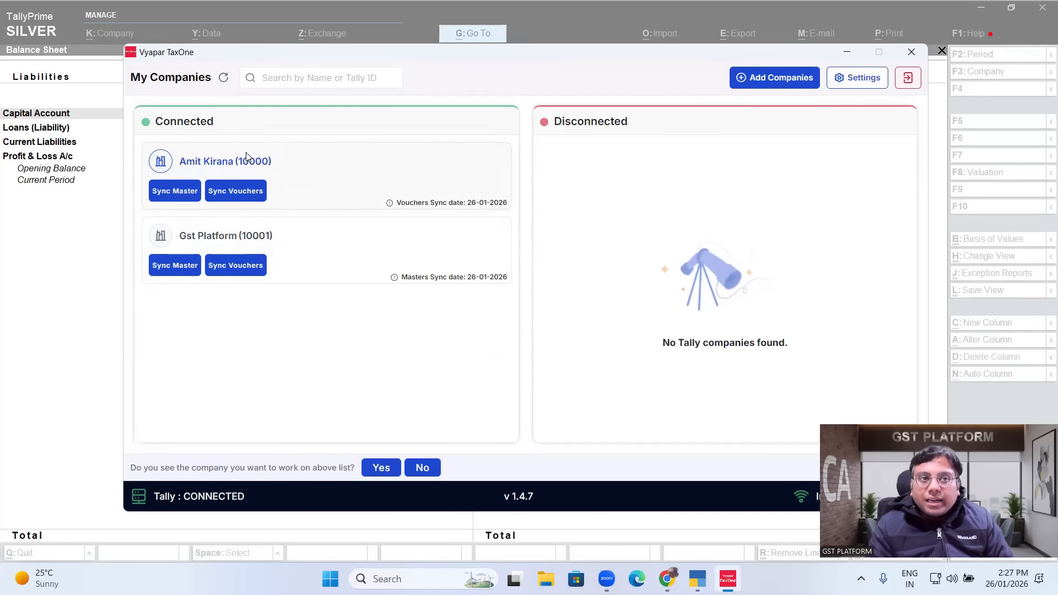
Go from the connector to the web company list and open data entry automation for Amit Kirana (10000).
{"action": "left_click", "coordinate": [382, 468]}
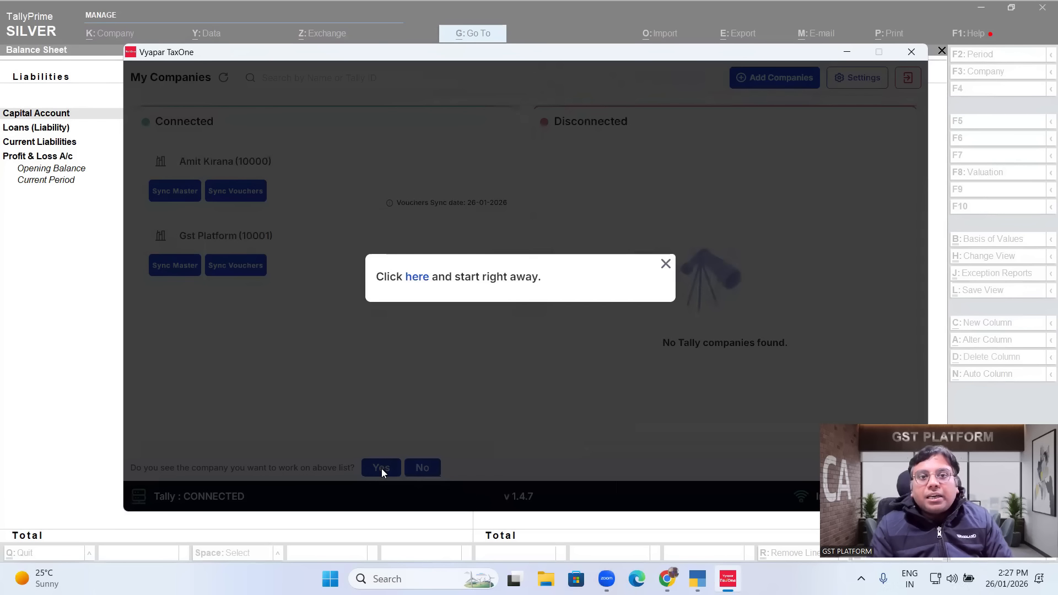
{"action": "left_click", "coordinate": [417, 278]}
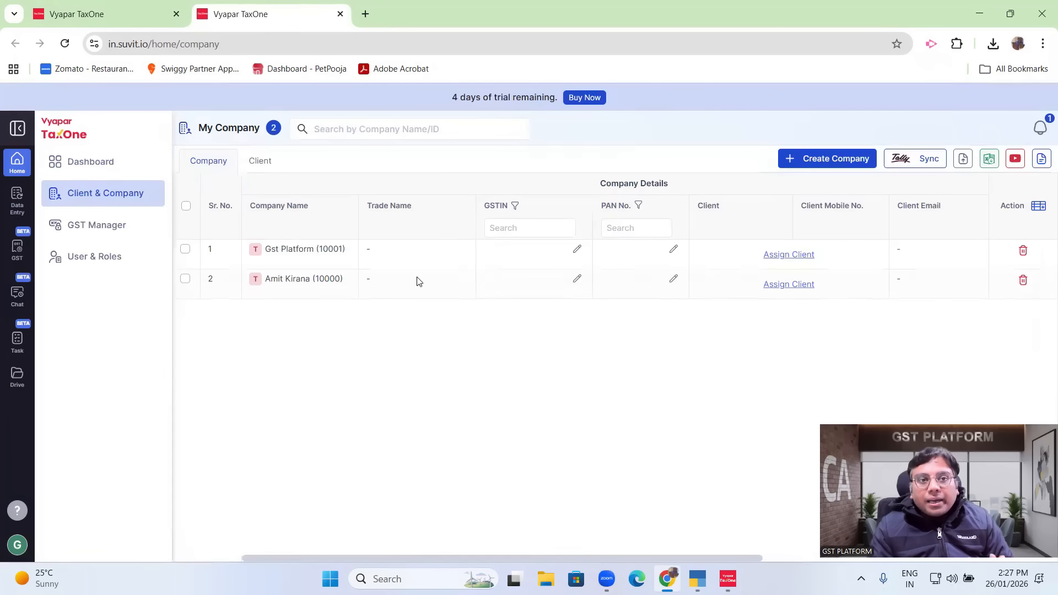
{"action": "left_click", "coordinate": [309, 284]}
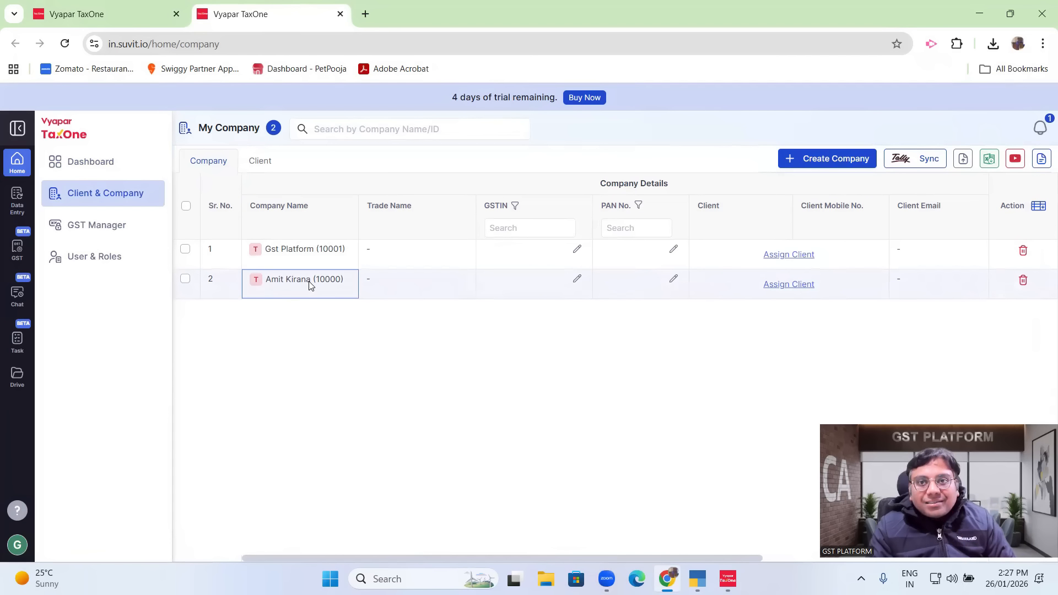
{"action": "left_click", "coordinate": [28, 197]}
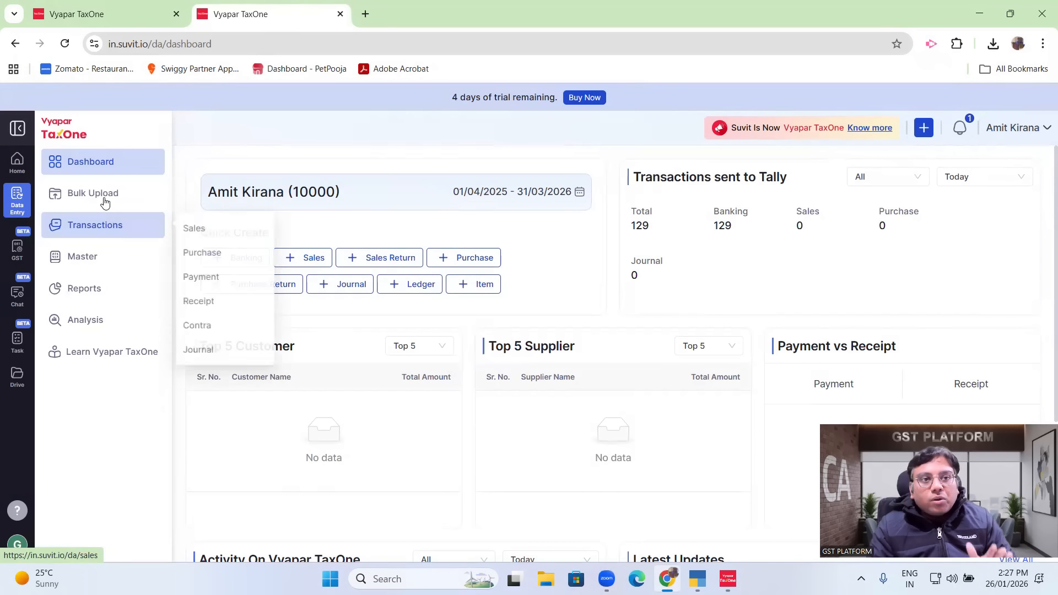
Import the OCT TO DEC PDF statement from the Desktop as a bulk banking upload for Canara Bank.
{"action": "mouse_move", "coordinate": [112, 191]}
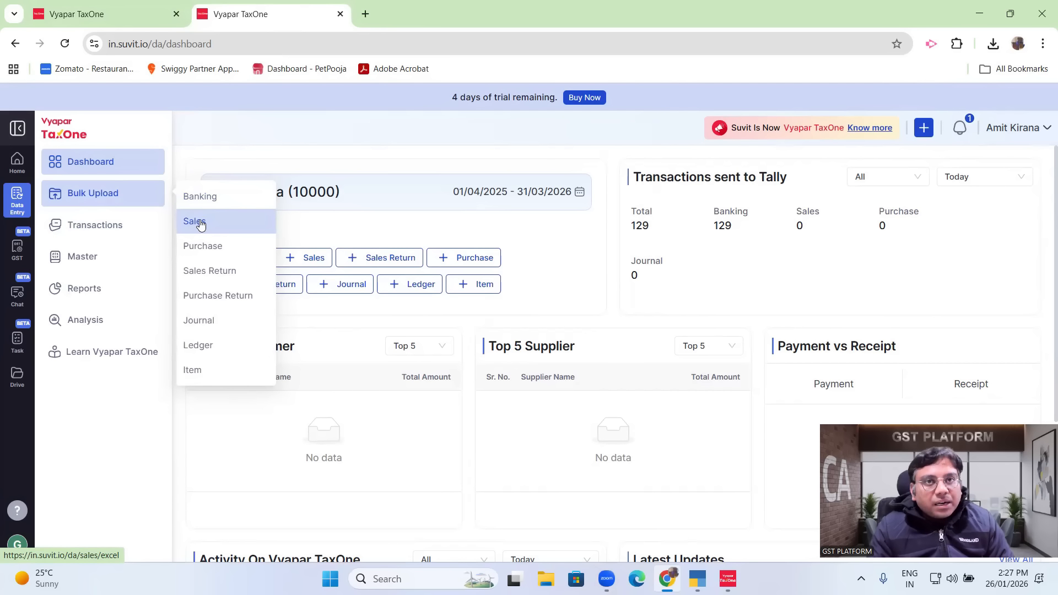
{"action": "left_click", "coordinate": [207, 196]}
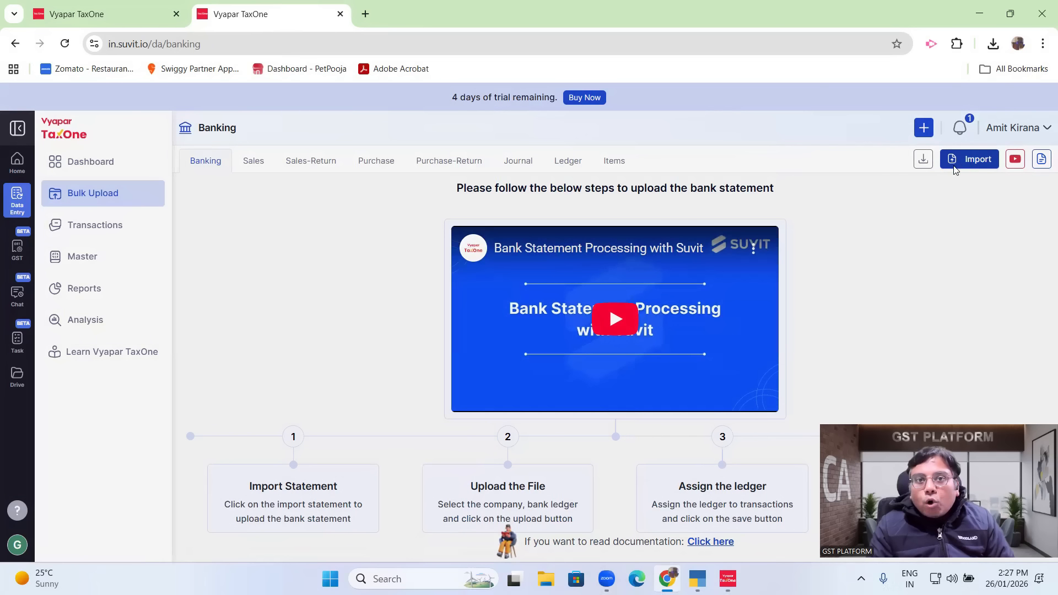
{"action": "left_click", "coordinate": [968, 163]}
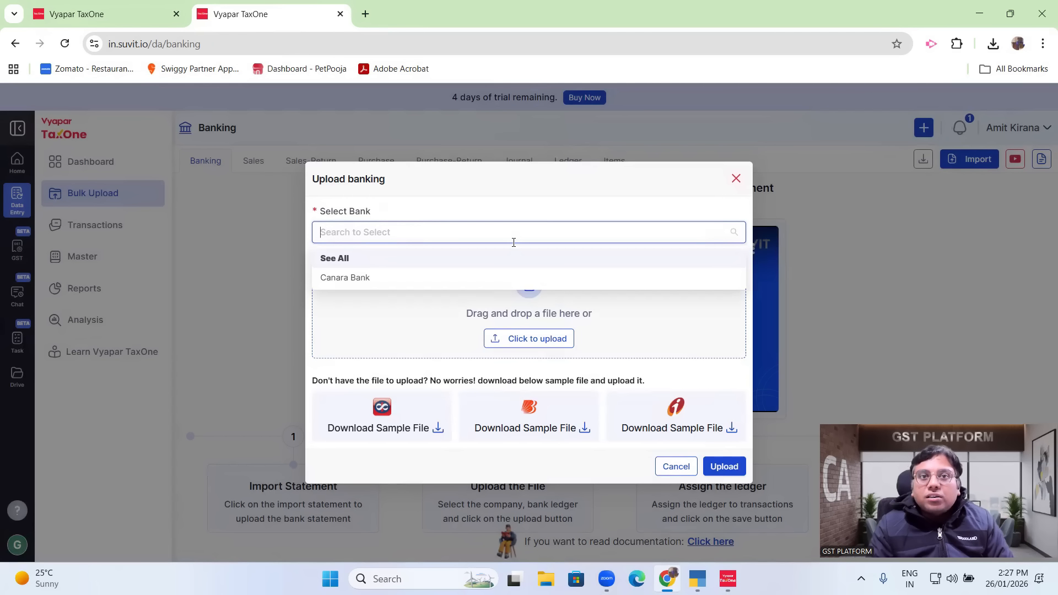
{"action": "left_click", "coordinate": [461, 281]}
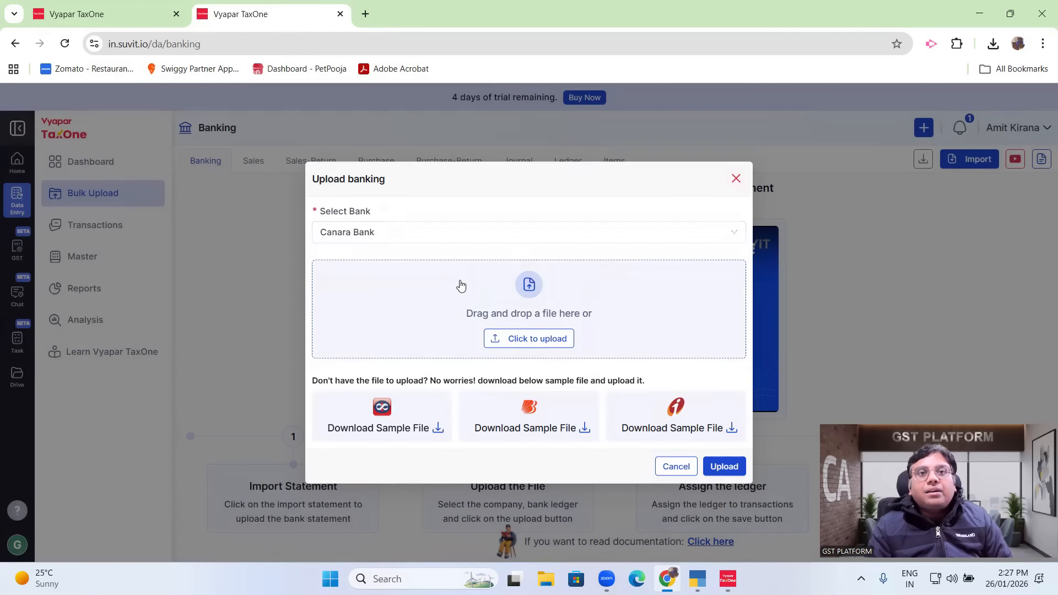
{"action": "left_click", "coordinate": [534, 336]}
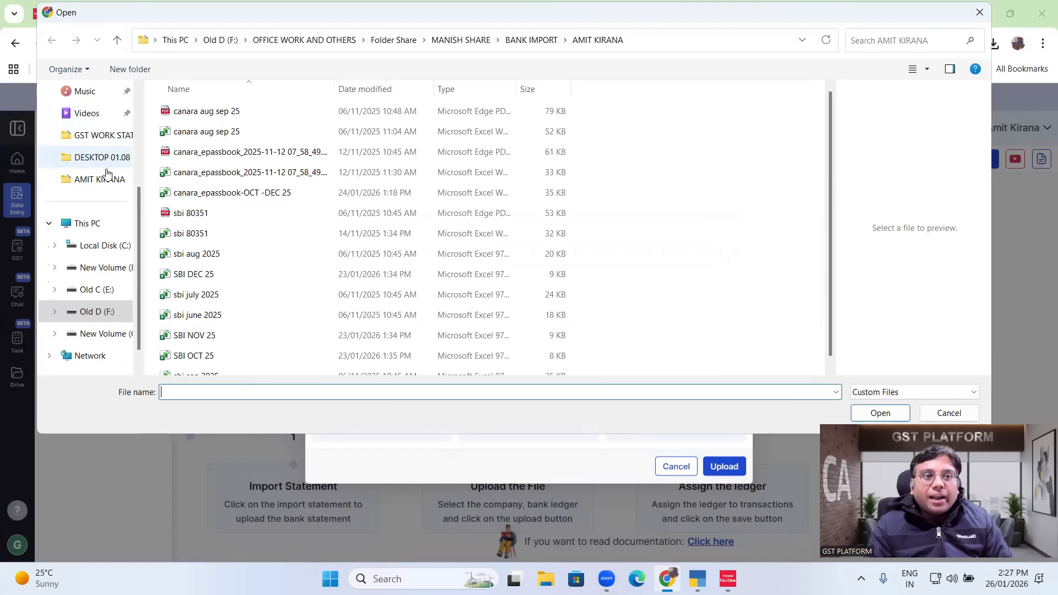
{"action": "scroll", "coordinate": [105, 199], "scroll_direction": "up", "scroll_amount": 3}
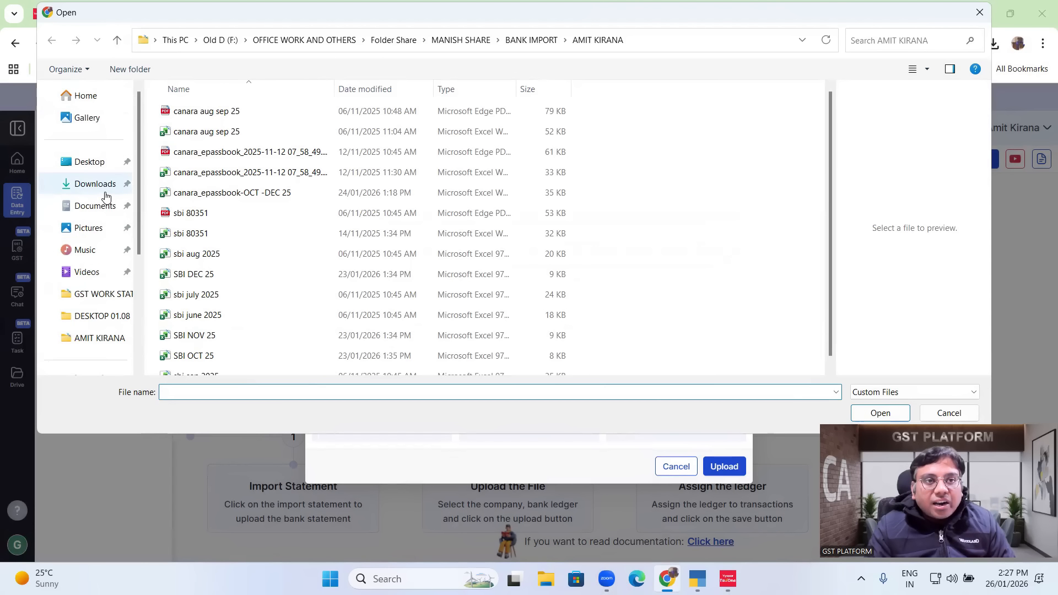
{"action": "left_click", "coordinate": [112, 166]}
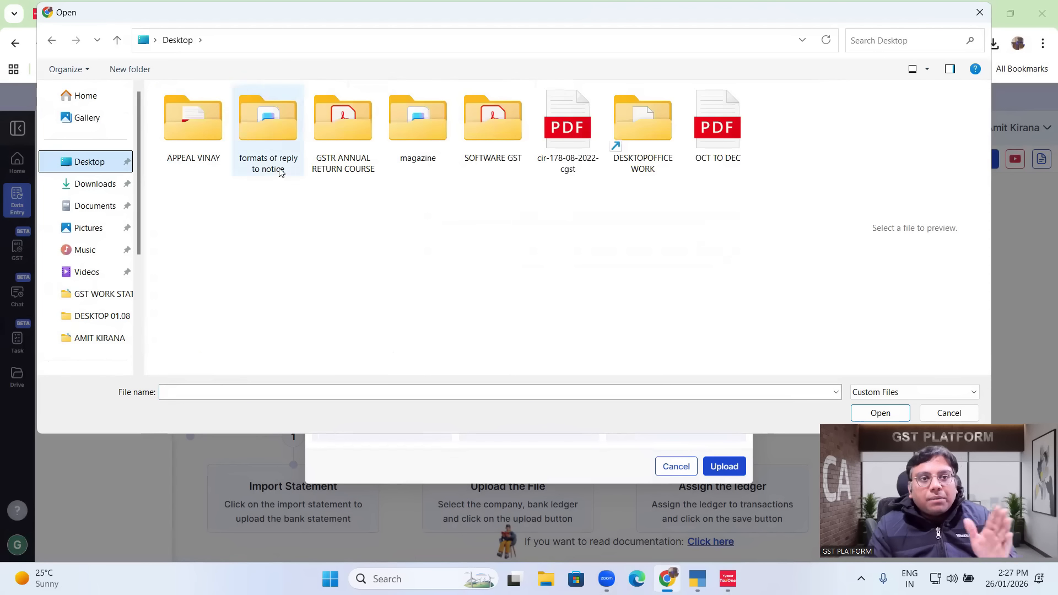
{"action": "left_click", "coordinate": [731, 138]}
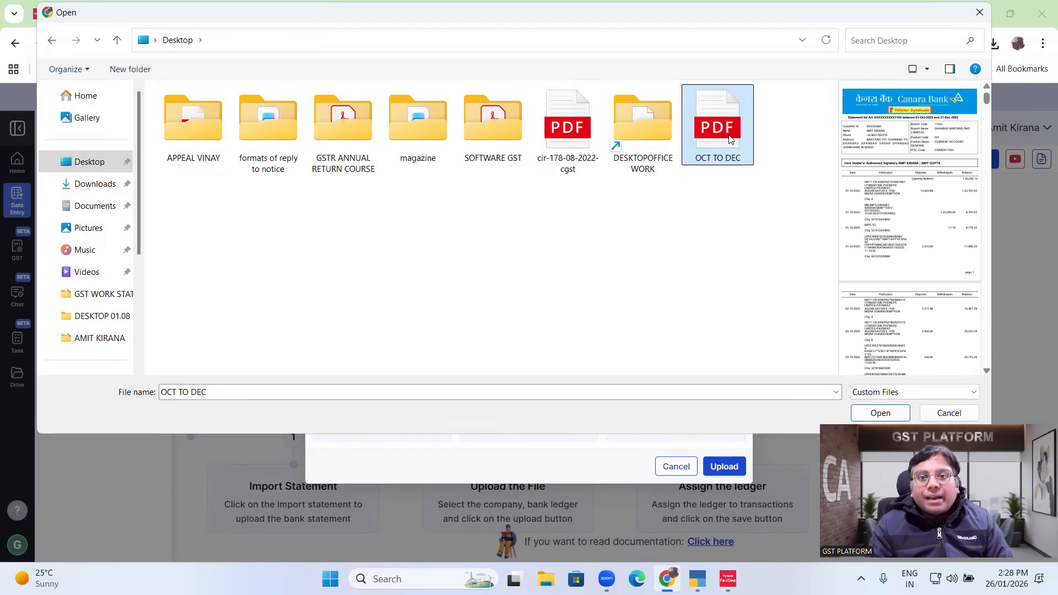
{"action": "left_click", "coordinate": [880, 413]}
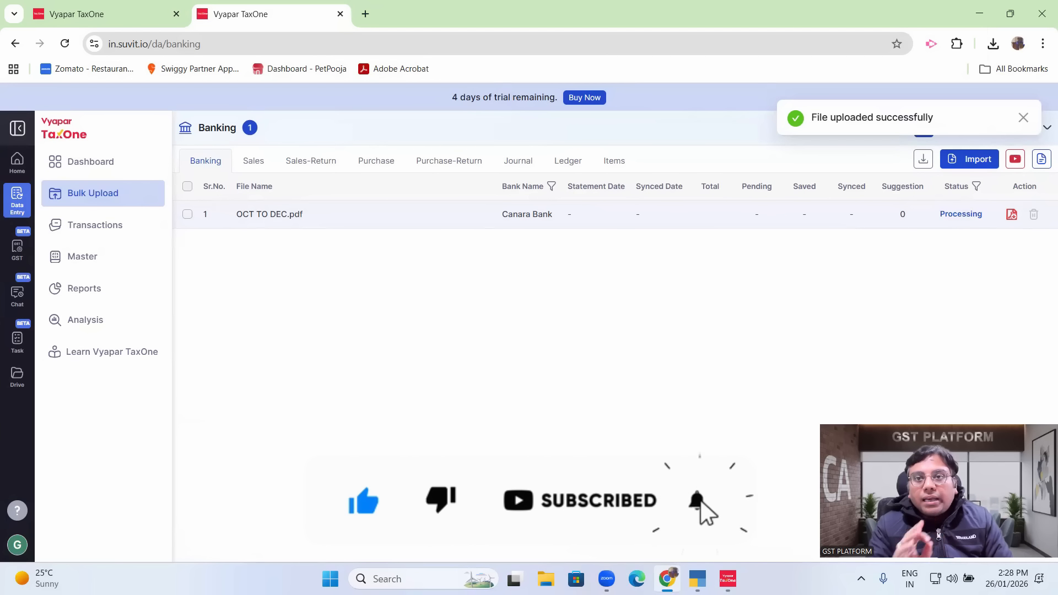
Check the processing status of OCT TO DEC.pdf and open its extracted transactions once processing is complete.
{"action": "double_click", "coordinate": [975, 219]}
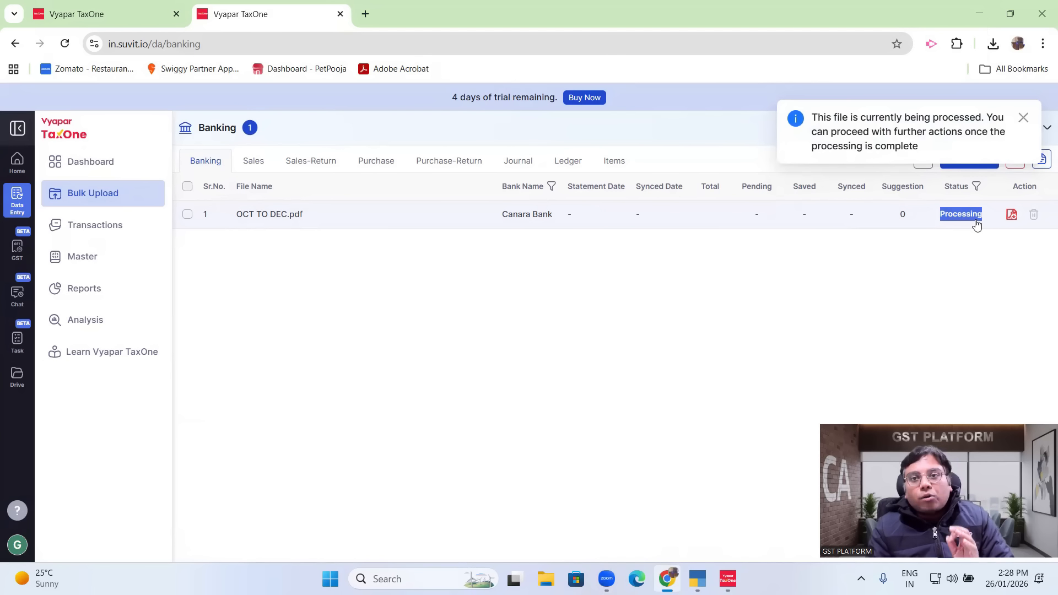
{"action": "left_click", "coordinate": [975, 239]}
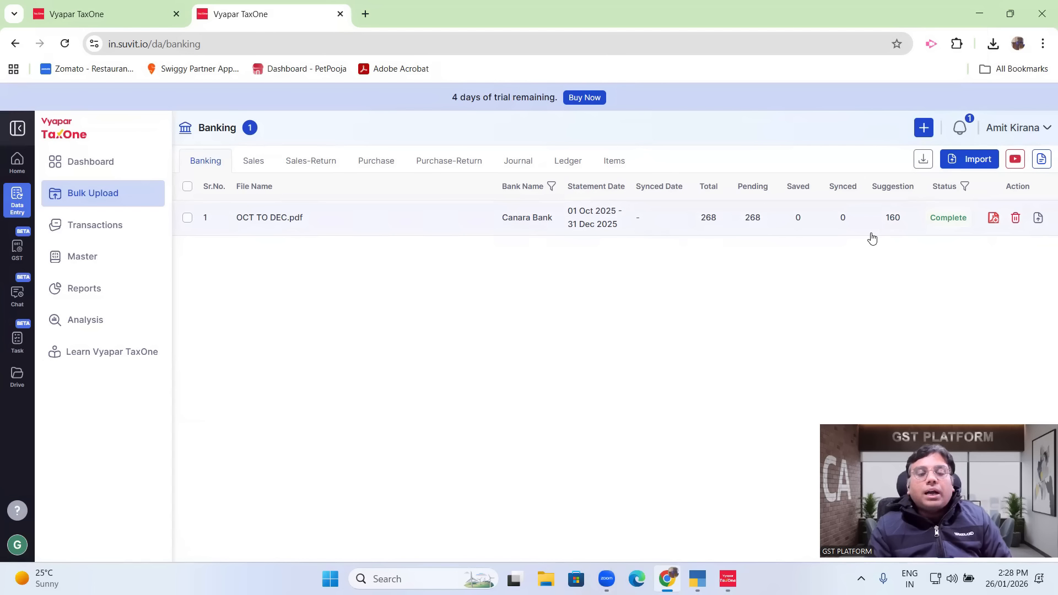
{"action": "left_click", "coordinate": [946, 218]}
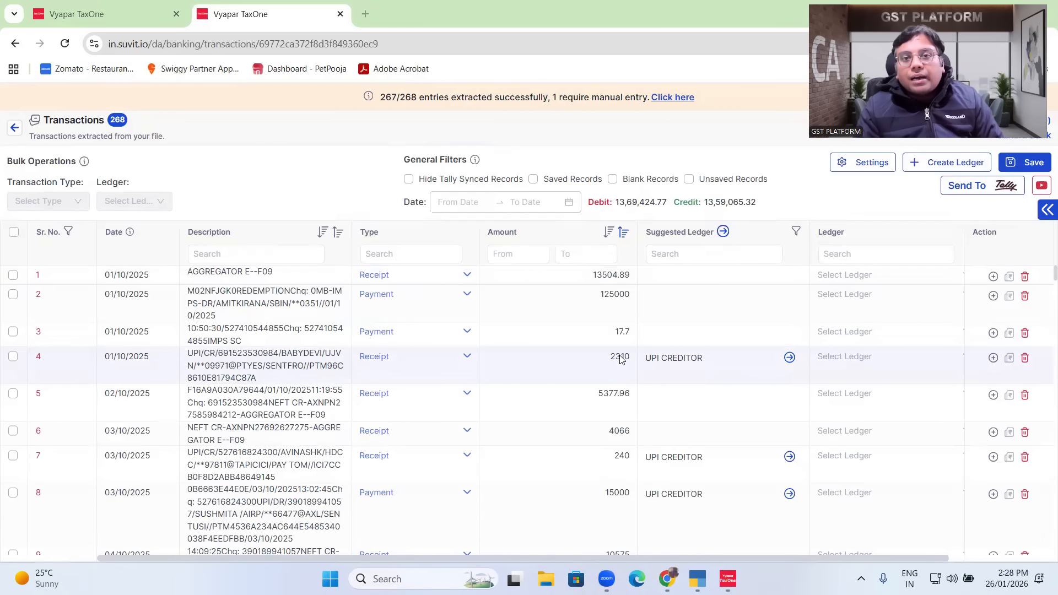
Filter the transactions by the description UKV and select all matching entries.
{"action": "left_click", "coordinate": [217, 252]}
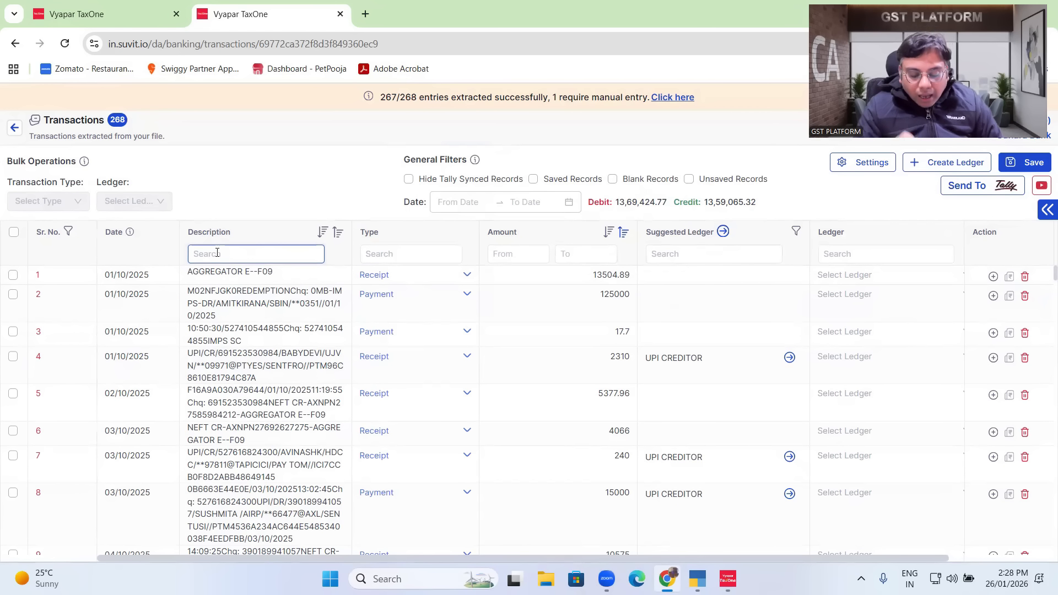
{"action": "type", "text": "UKV"}
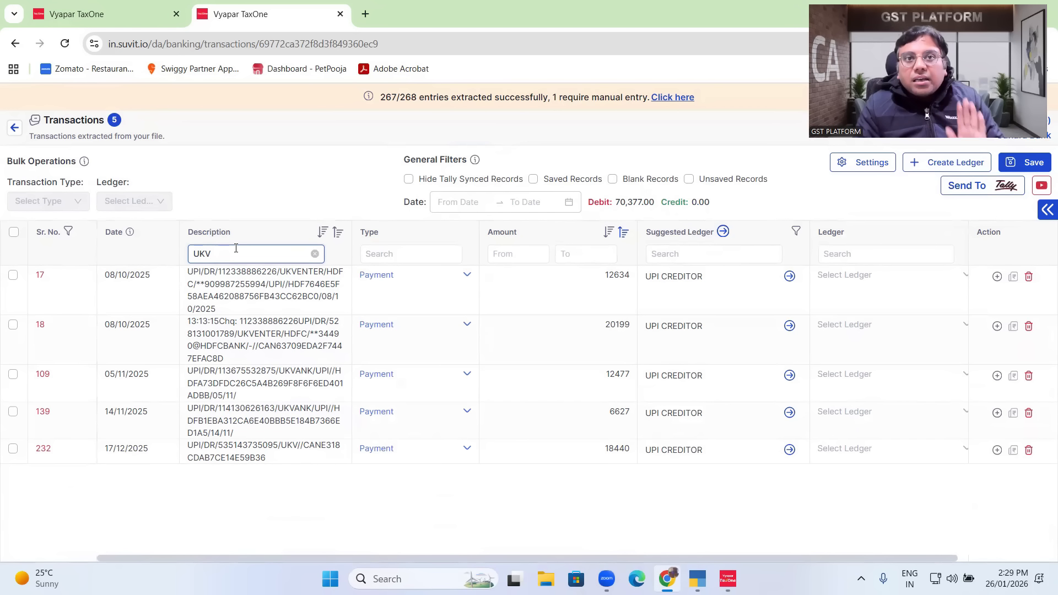
{"action": "left_click", "coordinate": [13, 234]}
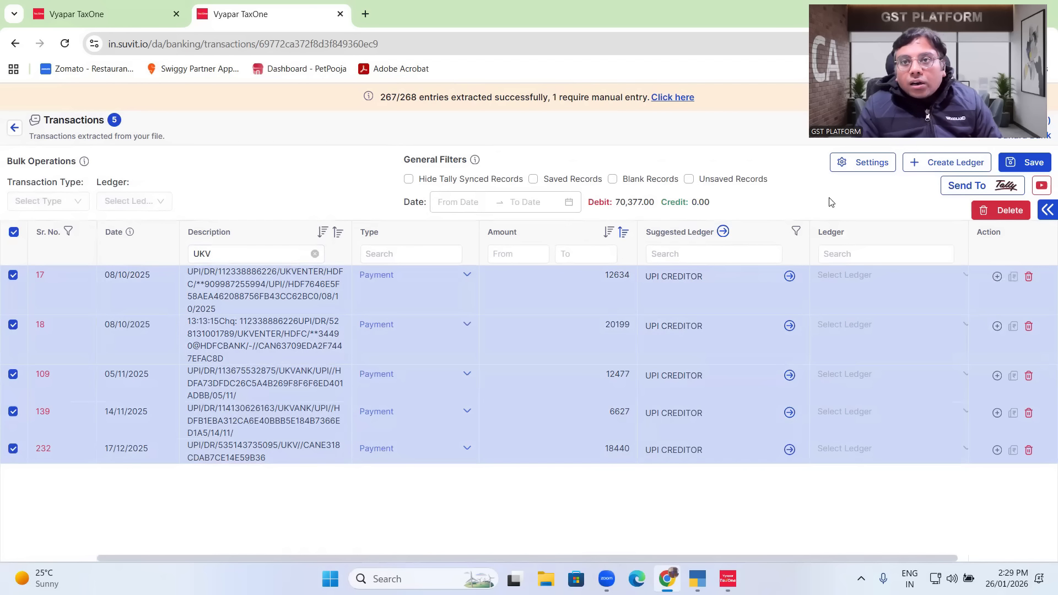
Assign the UKV ENTERPRISES ledger in bulk to the selected UKV transactions.
{"action": "left_click", "coordinate": [956, 164]}
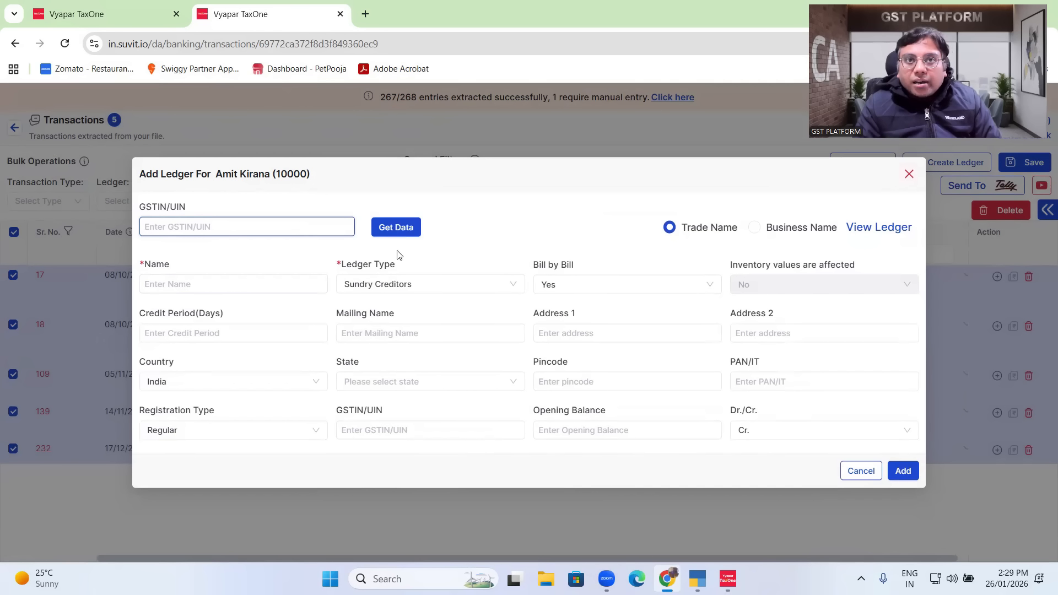
{"action": "left_click", "coordinate": [871, 471]}
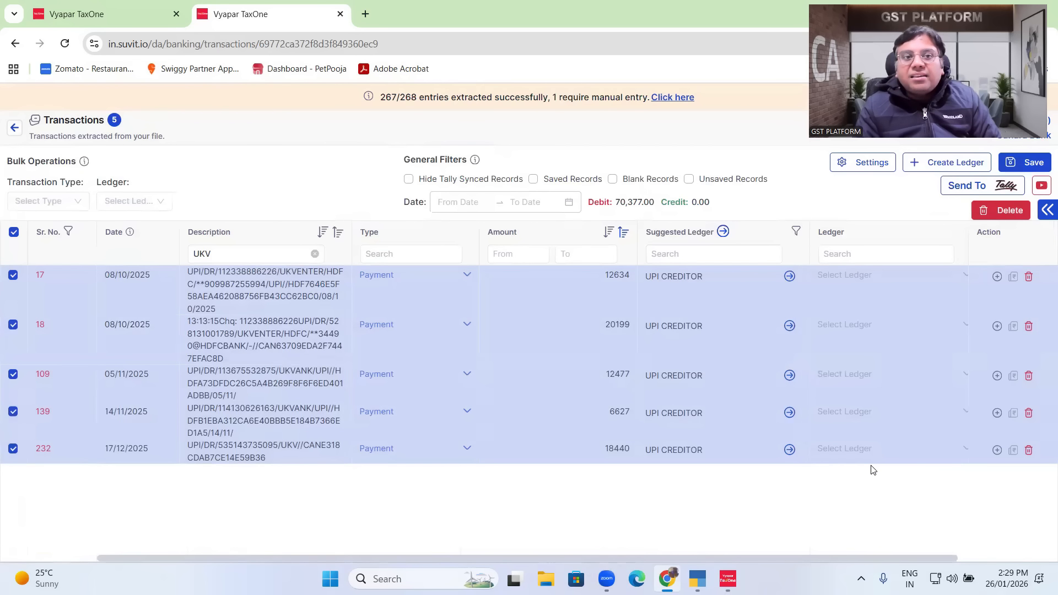
{"action": "left_click", "coordinate": [125, 202]}
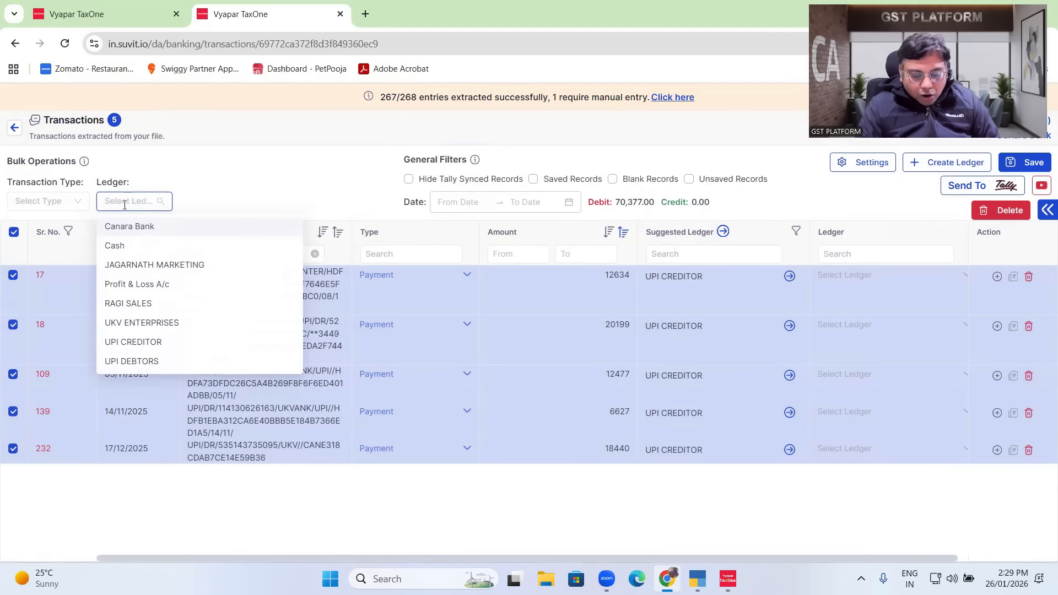
{"action": "type", "text": "UKV"}
{"action": "left_click", "coordinate": [128, 227]}
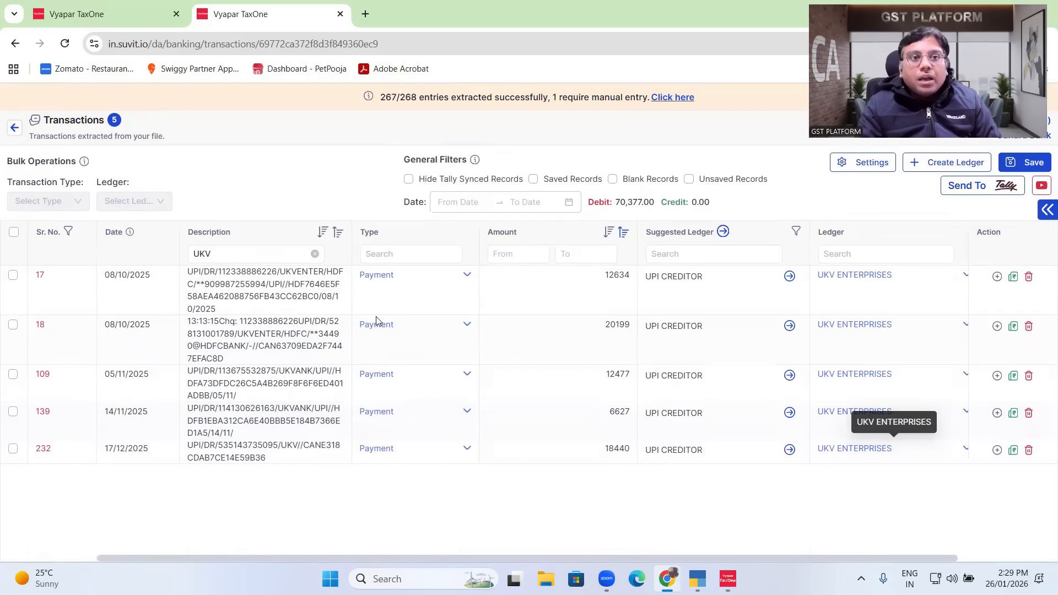
Filter the transactions by the description RAGI and assign the RAGI SALES ledger to all matching entries.
{"action": "double_click", "coordinate": [267, 254]}
{"action": "type", "text": "RAGI"}
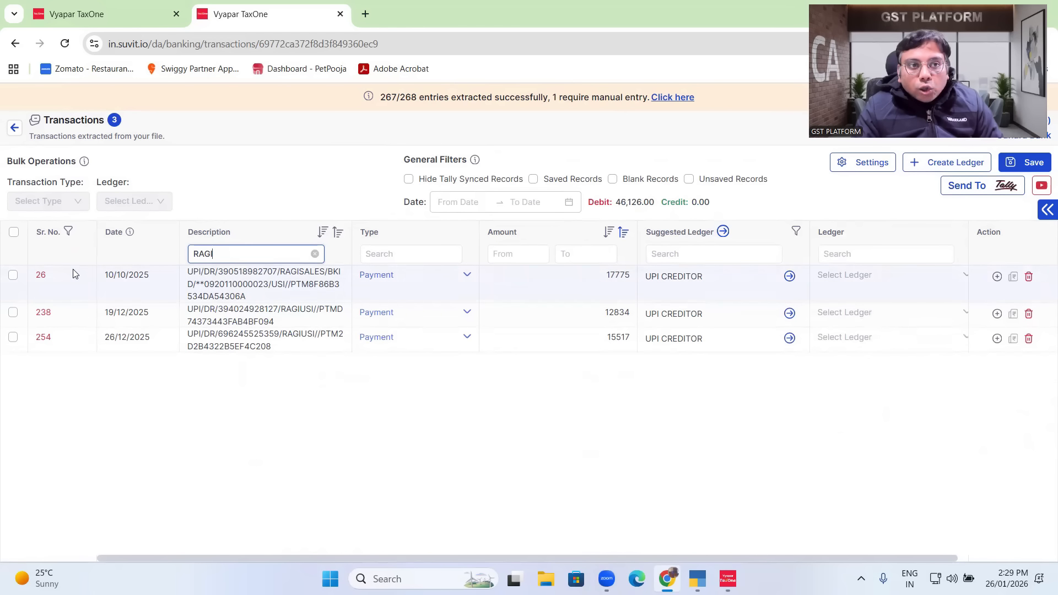
{"action": "left_click", "coordinate": [14, 232]}
{"action": "left_click", "coordinate": [141, 201]}
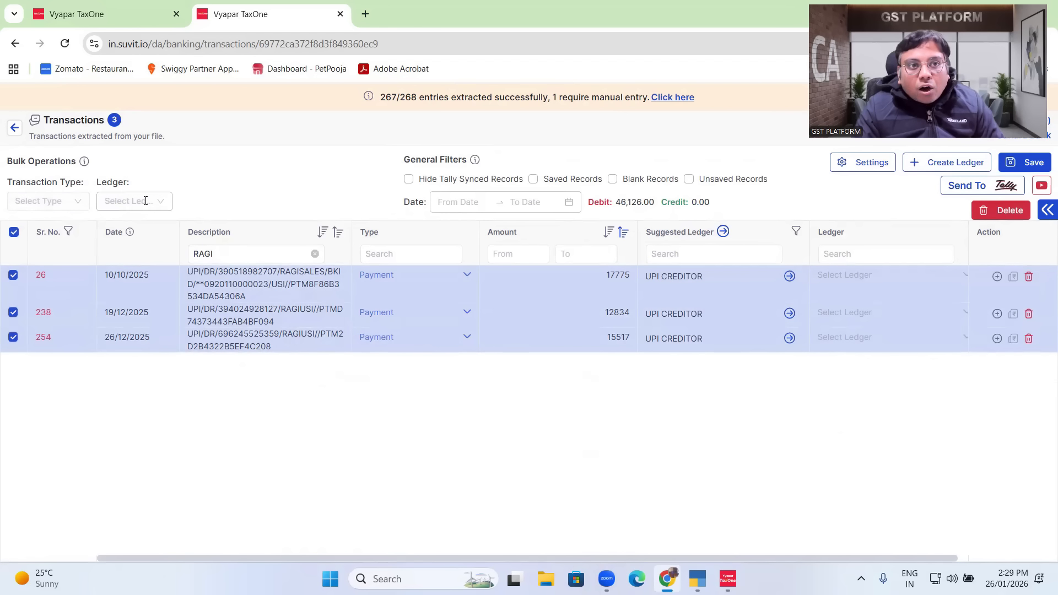
{"action": "type", "text": "RAGI"}
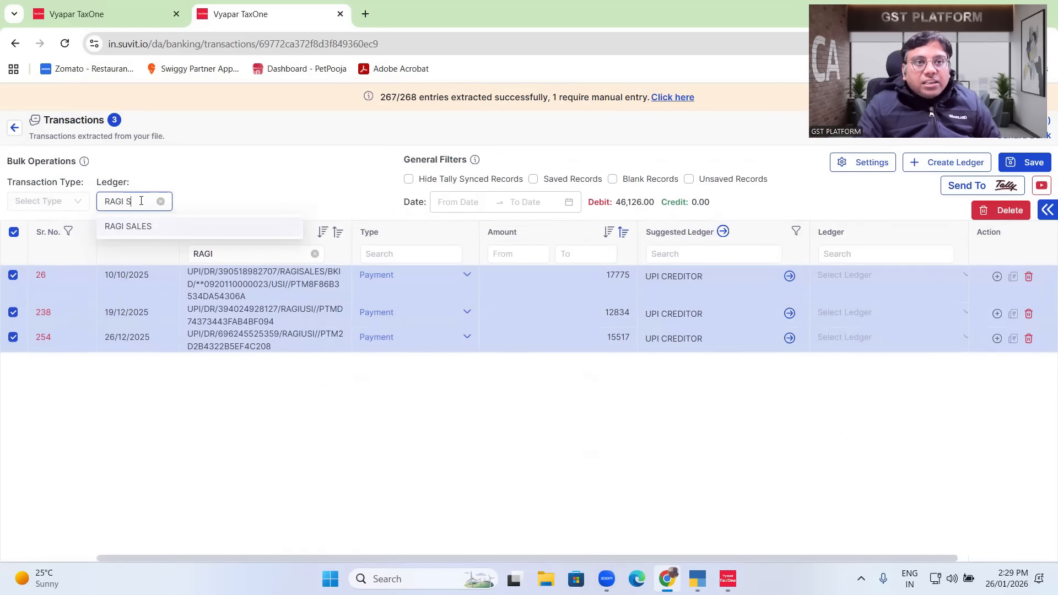
{"action": "type", "text": " S"}
{"action": "left_click", "coordinate": [132, 231]}
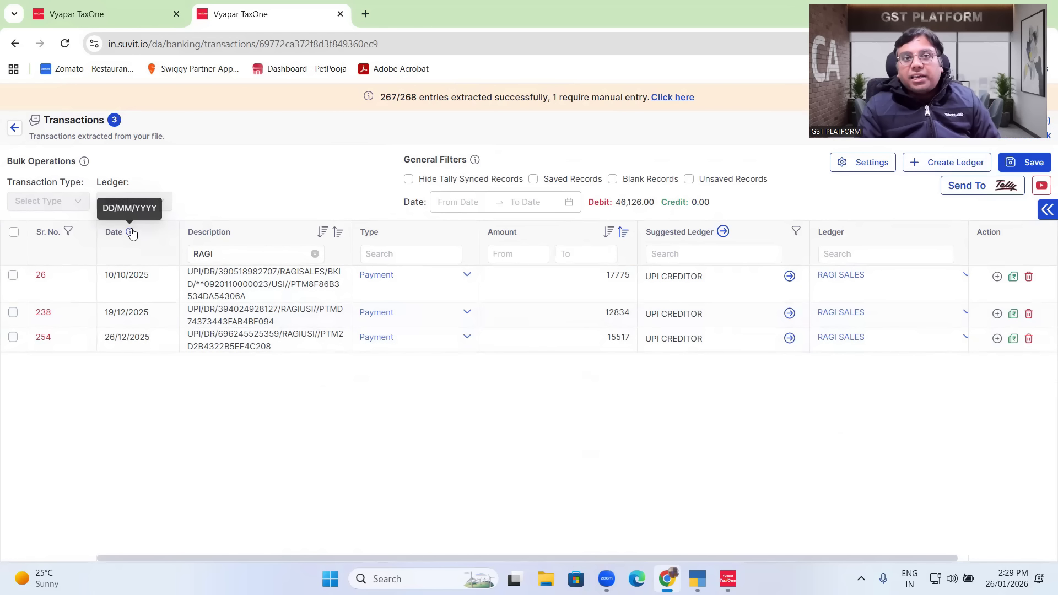
Filter the descriptions by JAGAR, assign the JAGARNATH MARKETING ledger to all matching entries and save.
{"action": "double_click", "coordinate": [240, 250]}
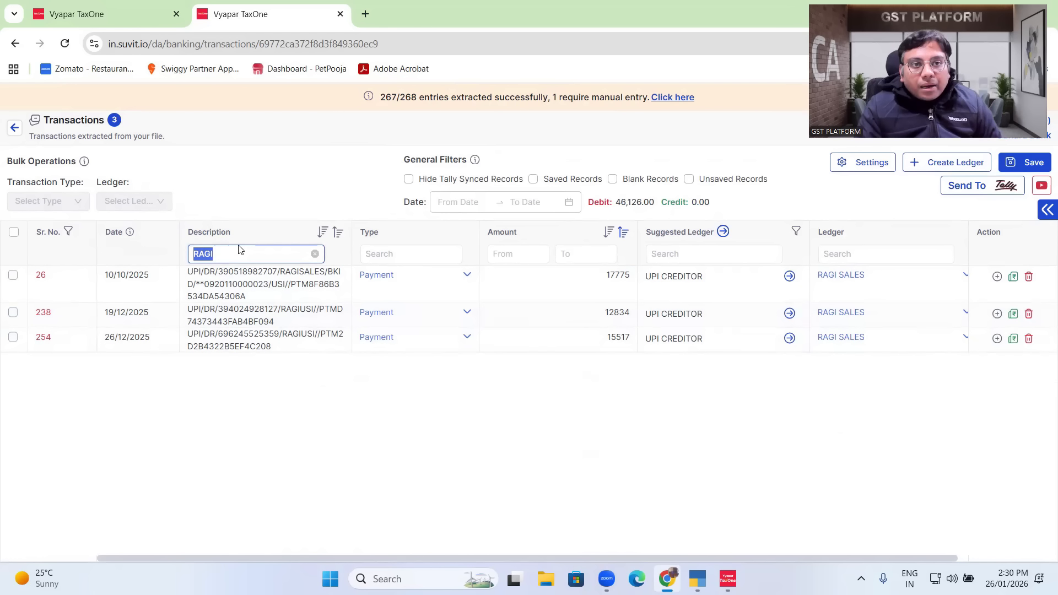
{"action": "type", "text": "JAGR"}
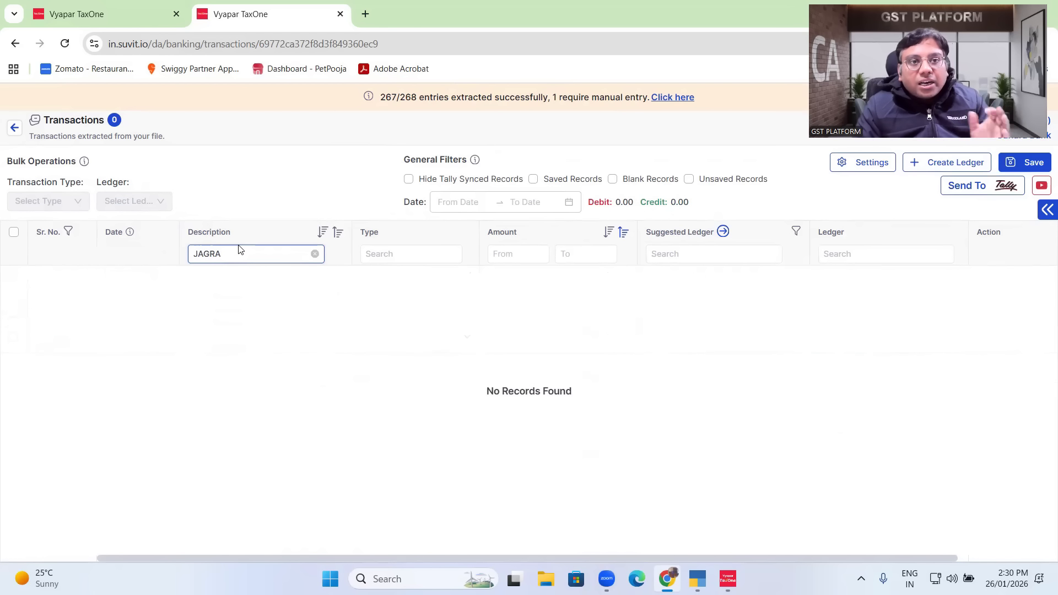
{"action": "type", "text": "R"}
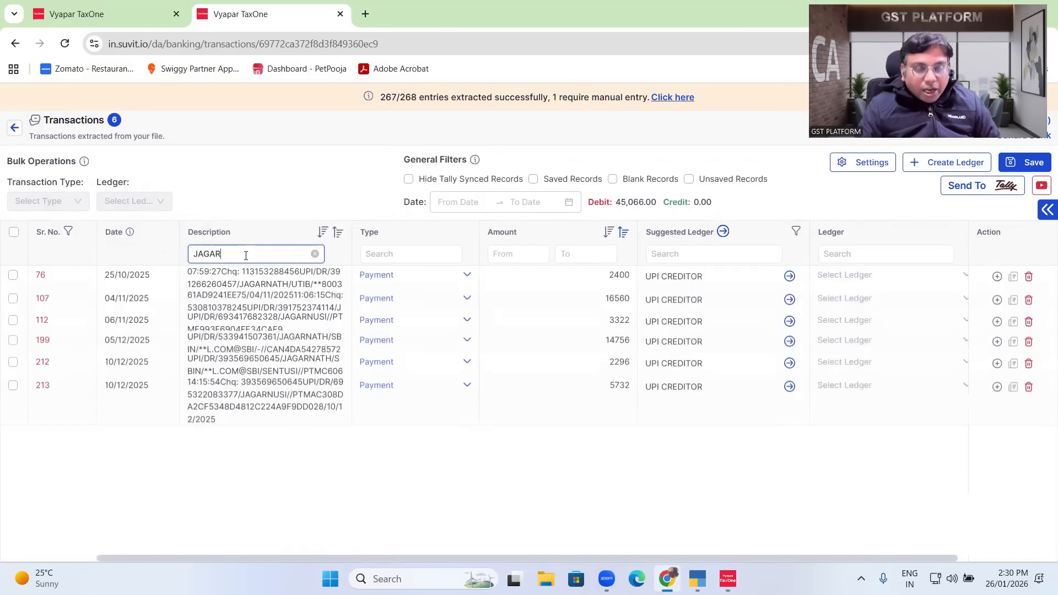
{"action": "left_click", "coordinate": [14, 232]}
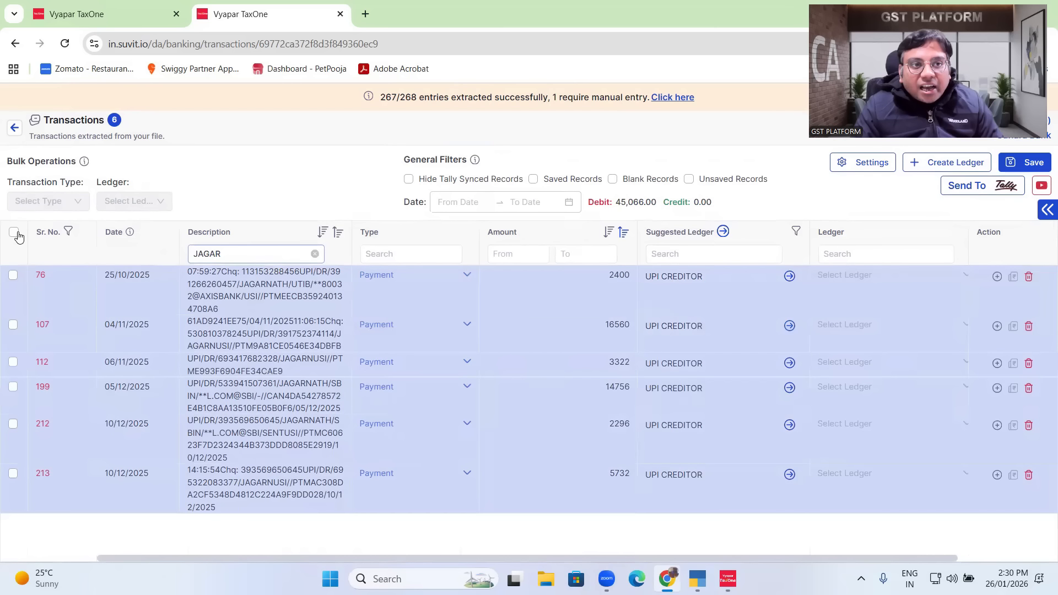
{"action": "left_click", "coordinate": [161, 199]}
{"action": "type", "text": "JAGAR"}
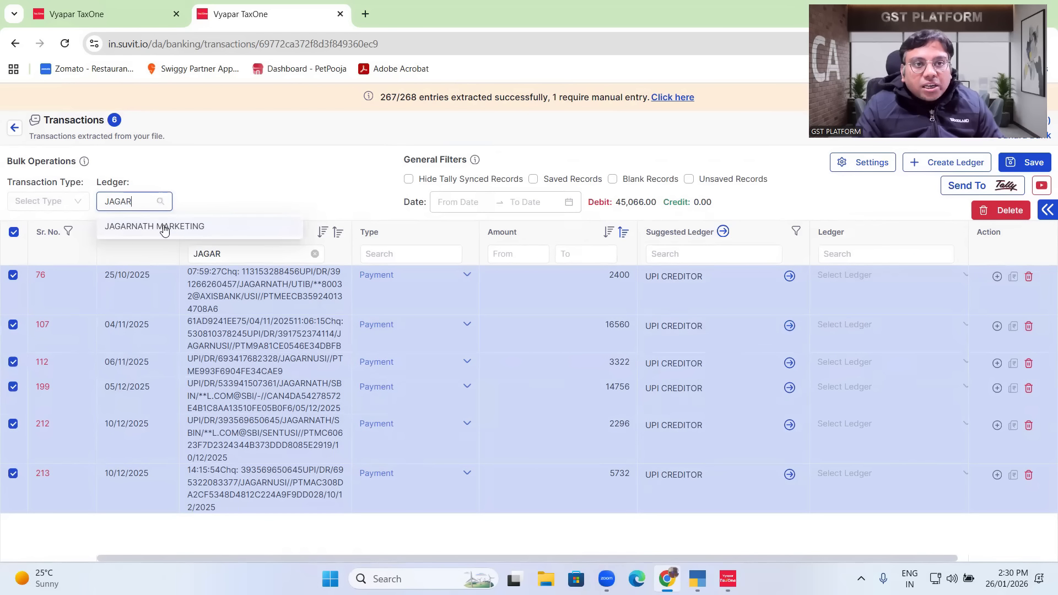
{"action": "left_click", "coordinate": [163, 227]}
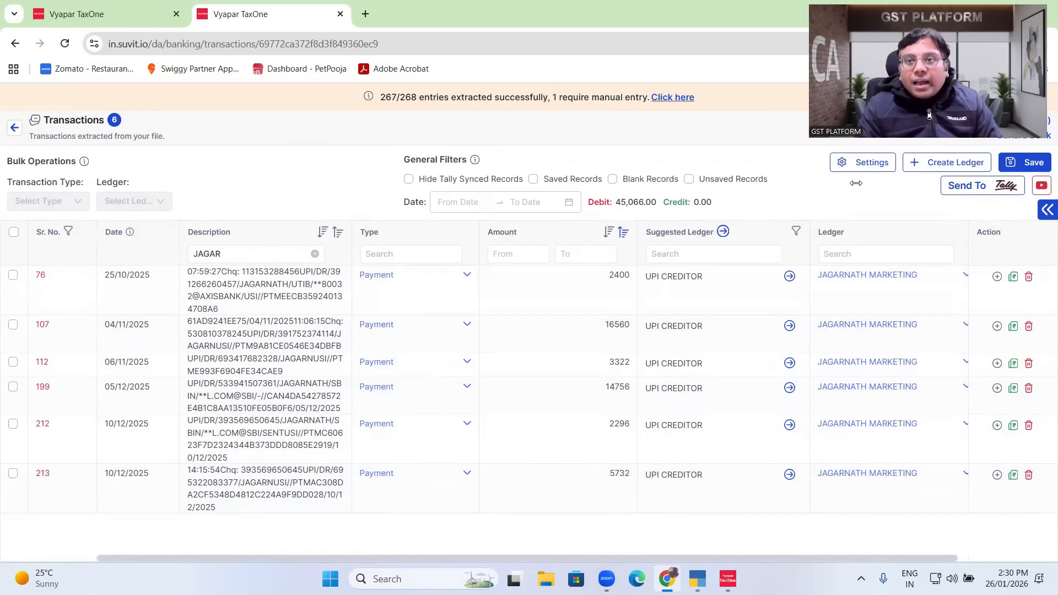
{"action": "left_click", "coordinate": [1032, 165]}
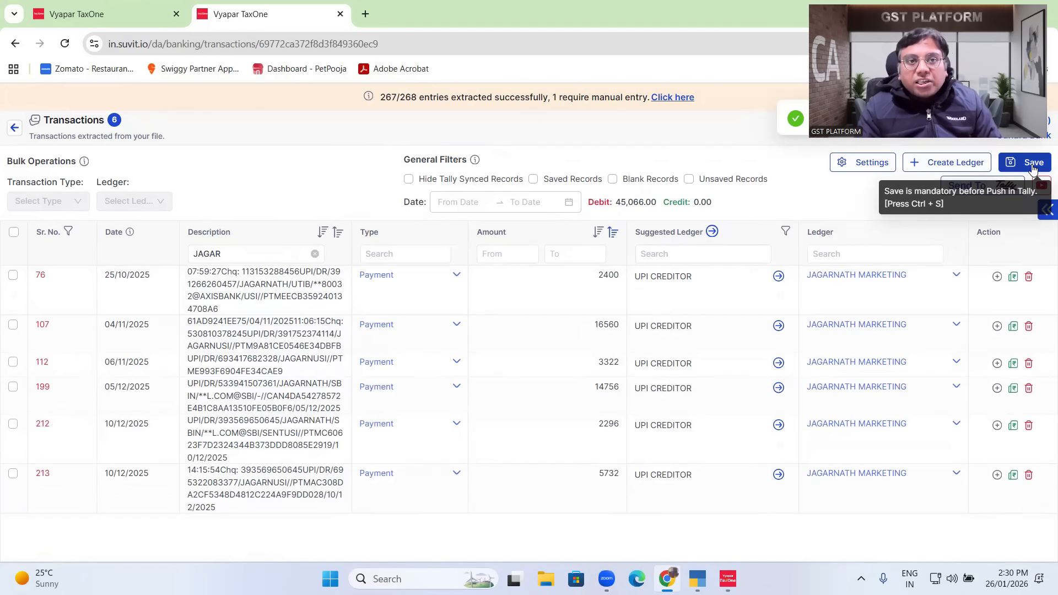
Filter the transactions by the description UPI and the type REC.
{"action": "double_click", "coordinate": [234, 255]}
{"action": "type", "text": "UPI"}
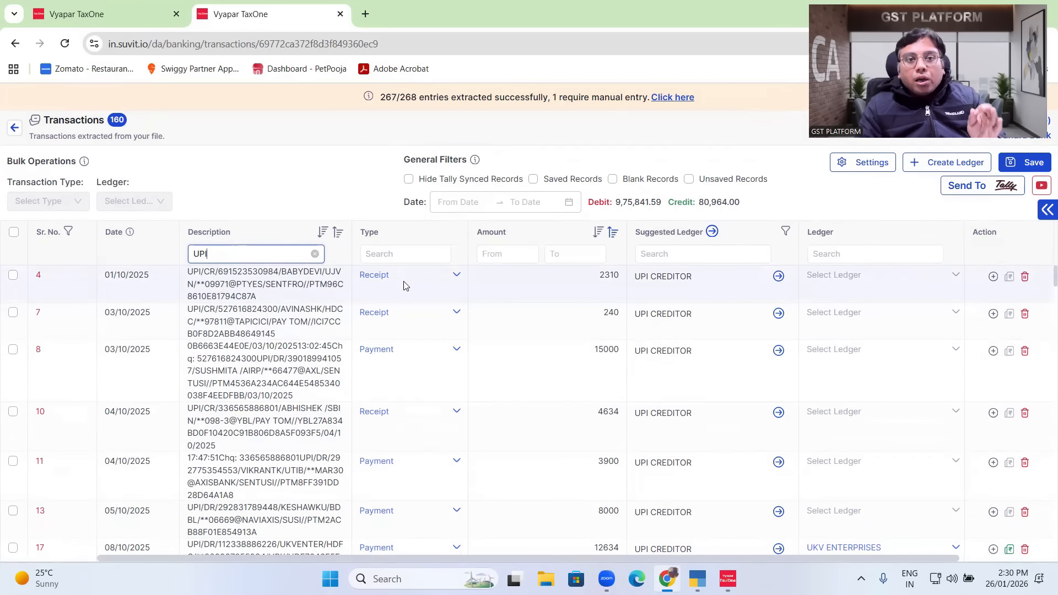
{"action": "left_click", "coordinate": [389, 255]}
{"action": "type", "text": "REC"}
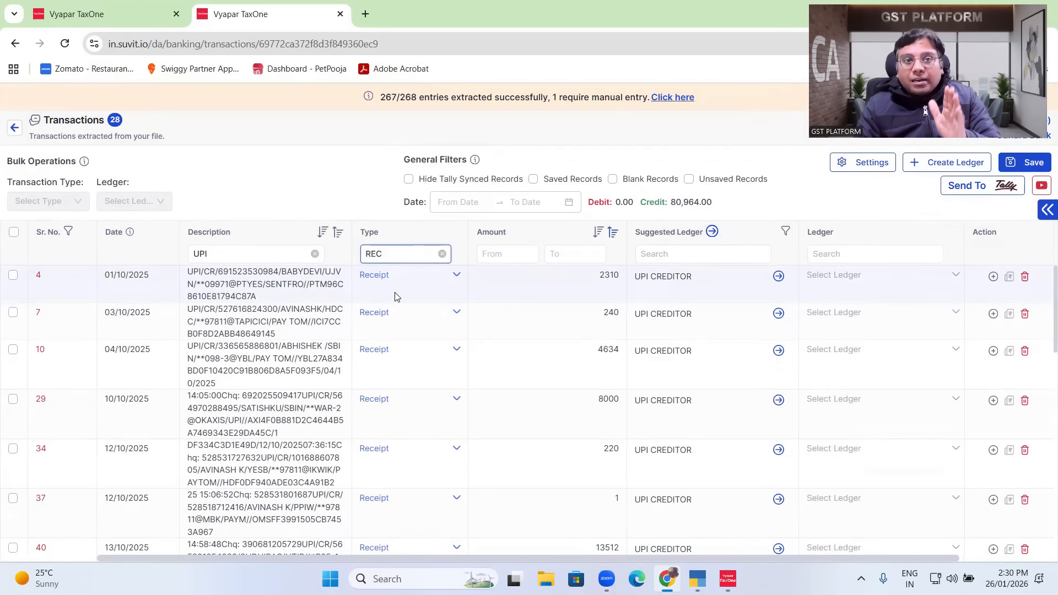
Assign the UPI DEBTORS ledger to all filtered UPI receipts and save the transactions.
{"action": "left_click", "coordinate": [13, 232]}
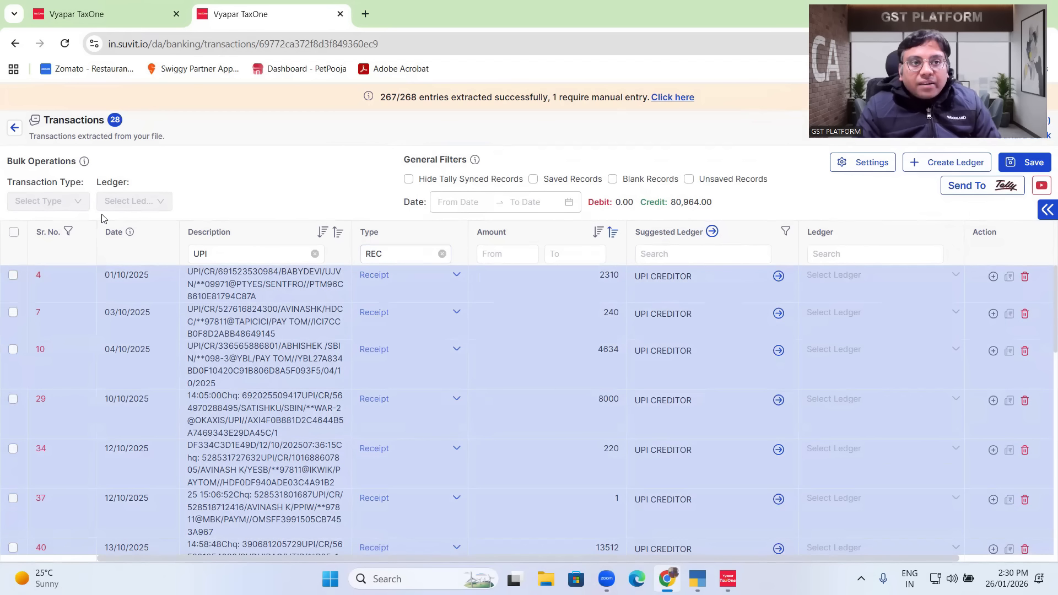
{"action": "left_click", "coordinate": [126, 202]}
{"action": "type", "text": "UP"}
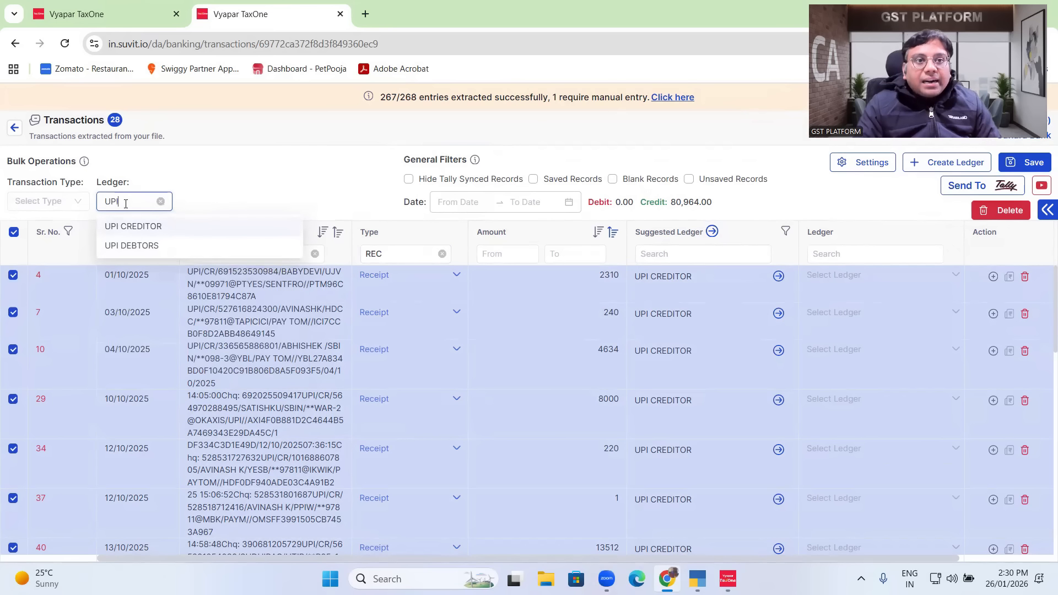
{"action": "type", "text": "I"}
{"action": "left_click", "coordinate": [136, 245]}
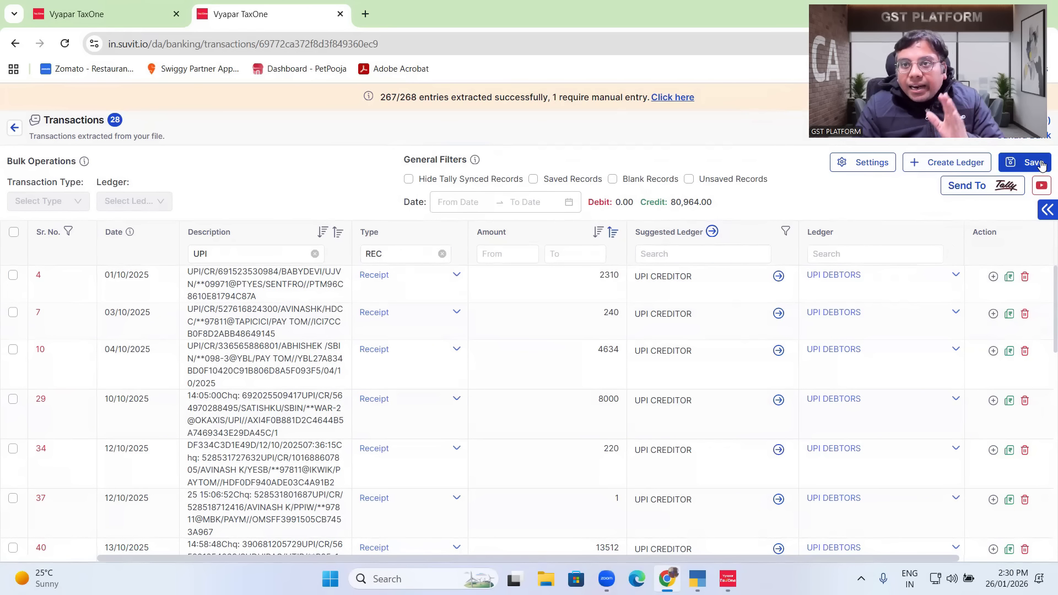
{"action": "left_click", "coordinate": [1034, 163]}
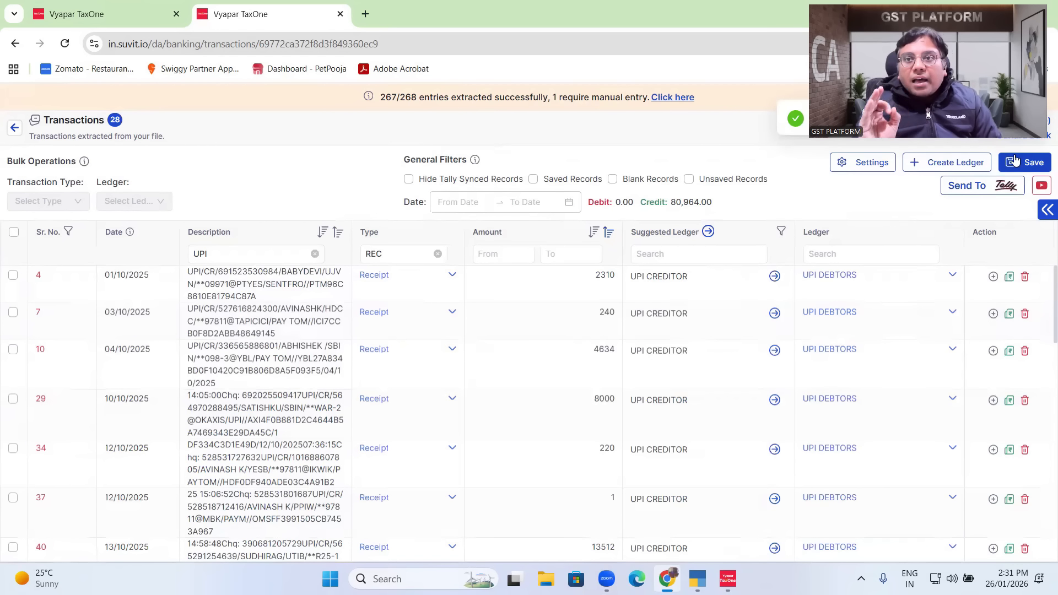
Show only the saved records and review the ledgers assigned to the UPI receipts.
{"action": "left_click", "coordinate": [536, 181]}
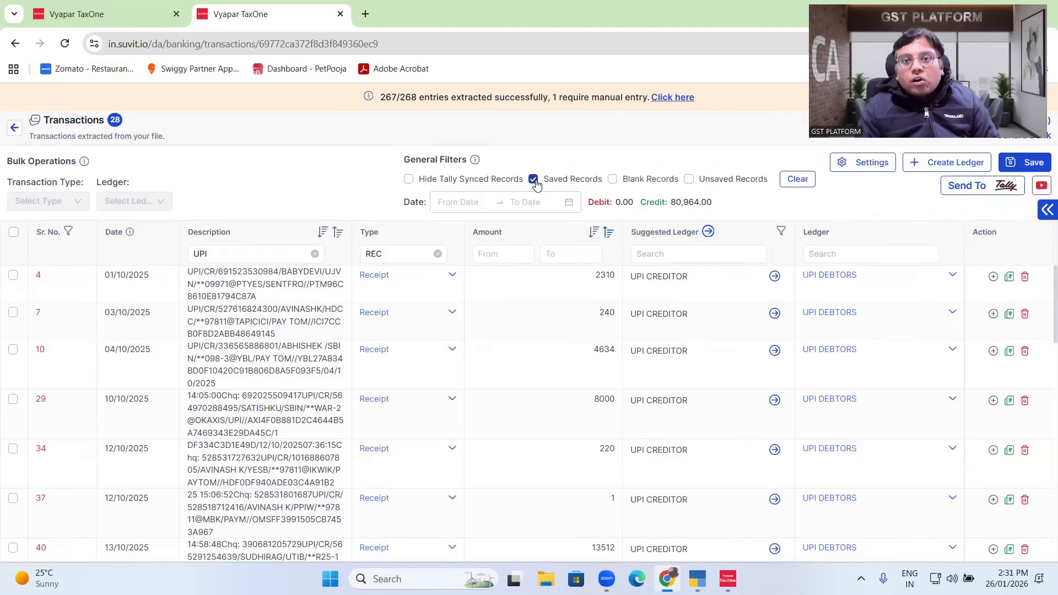
{"action": "scroll", "coordinate": [908, 389], "scroll_direction": "down", "scroll_amount": 5}
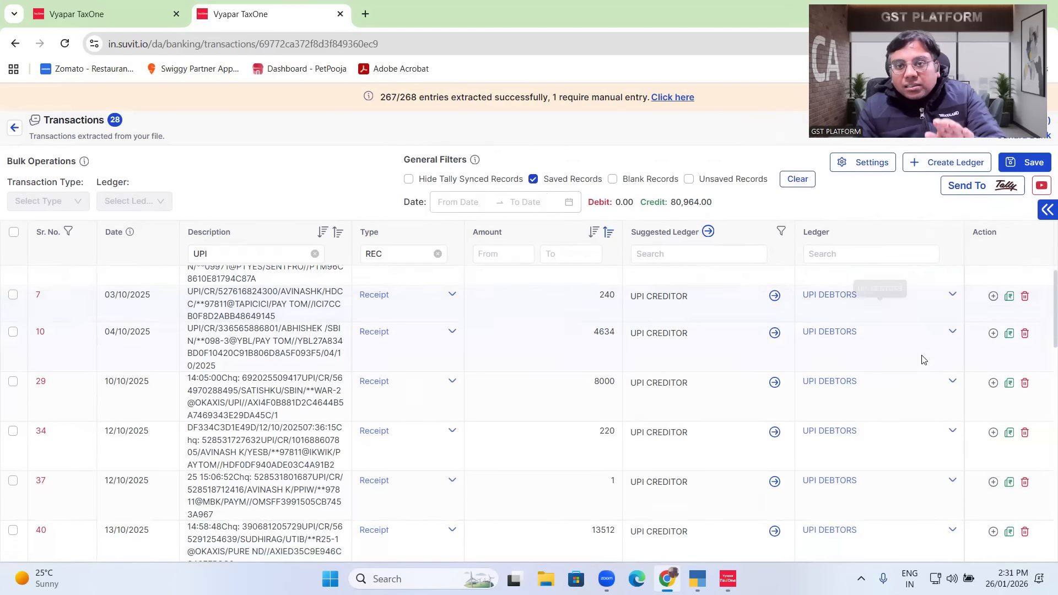
{"action": "scroll", "coordinate": [909, 389], "scroll_direction": "down", "scroll_amount": 5}
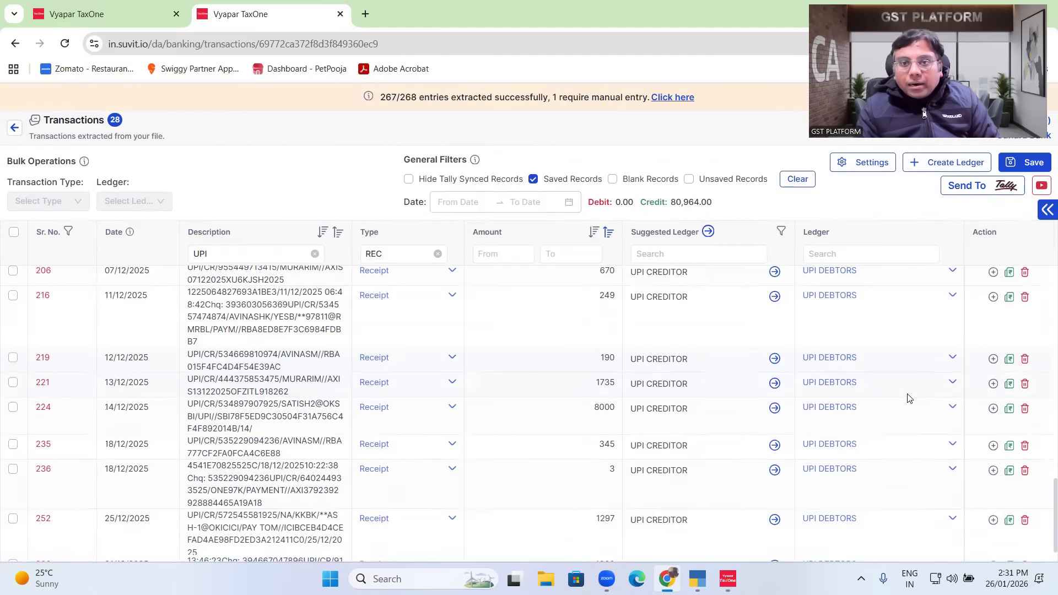
{"action": "scroll", "coordinate": [908, 397], "scroll_direction": "up", "scroll_amount": 10}
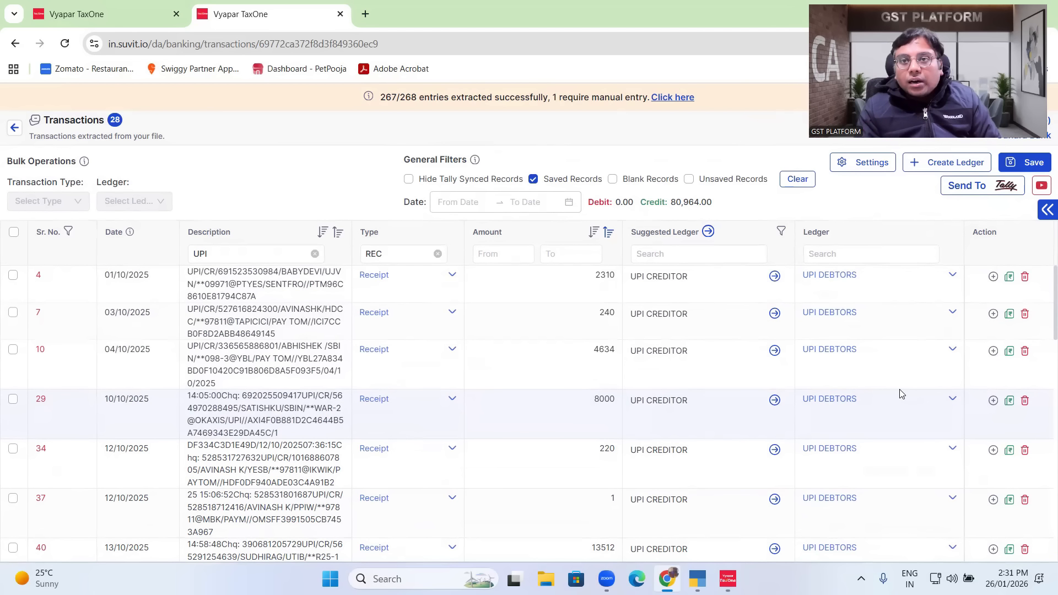
Push the saved entries to Tally, check the sync summary and return to the banking file list.
{"action": "left_click", "coordinate": [964, 186]}
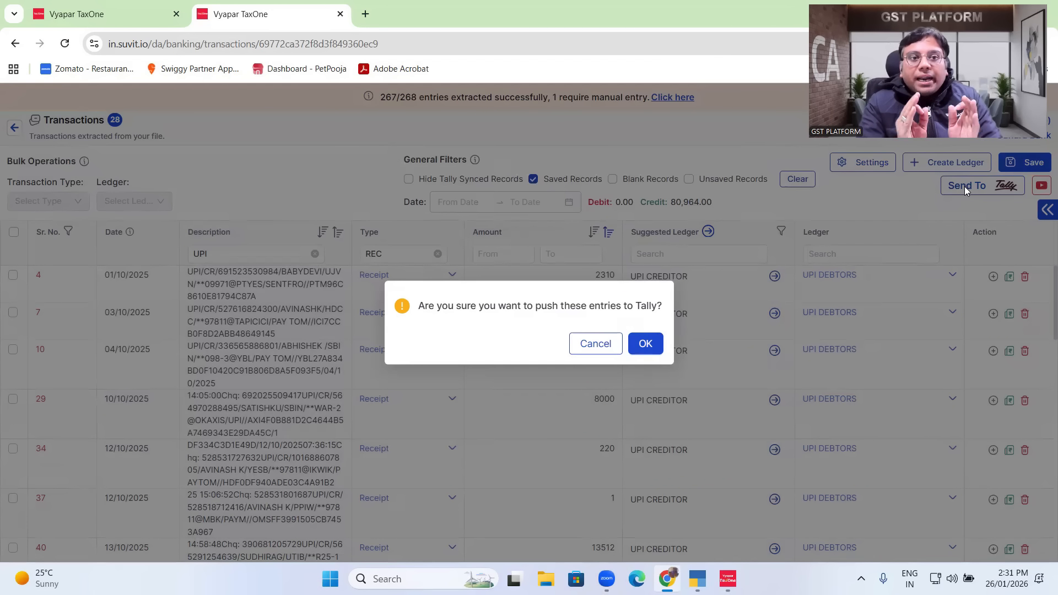
{"action": "left_click", "coordinate": [653, 343]}
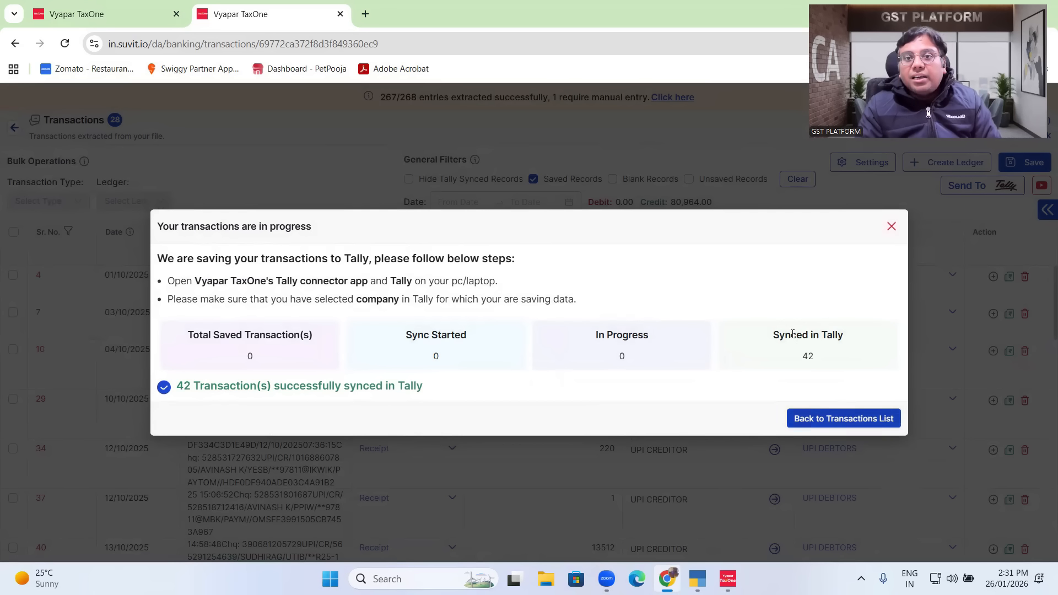
{"action": "left_click_drag", "start_coordinate": [773, 335], "coordinate": [823, 354]}
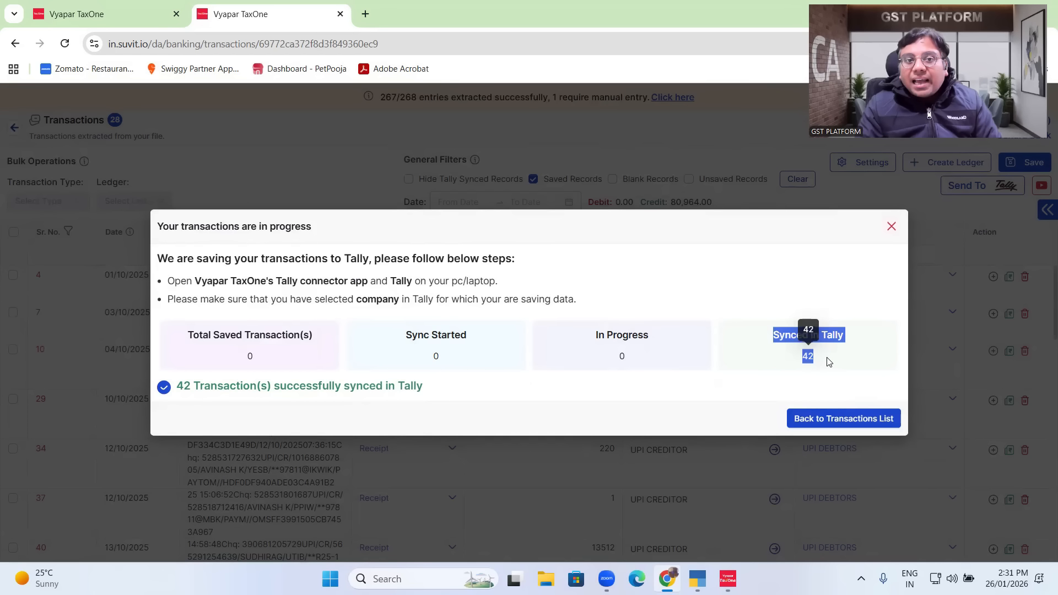
{"action": "left_click", "coordinate": [827, 365]}
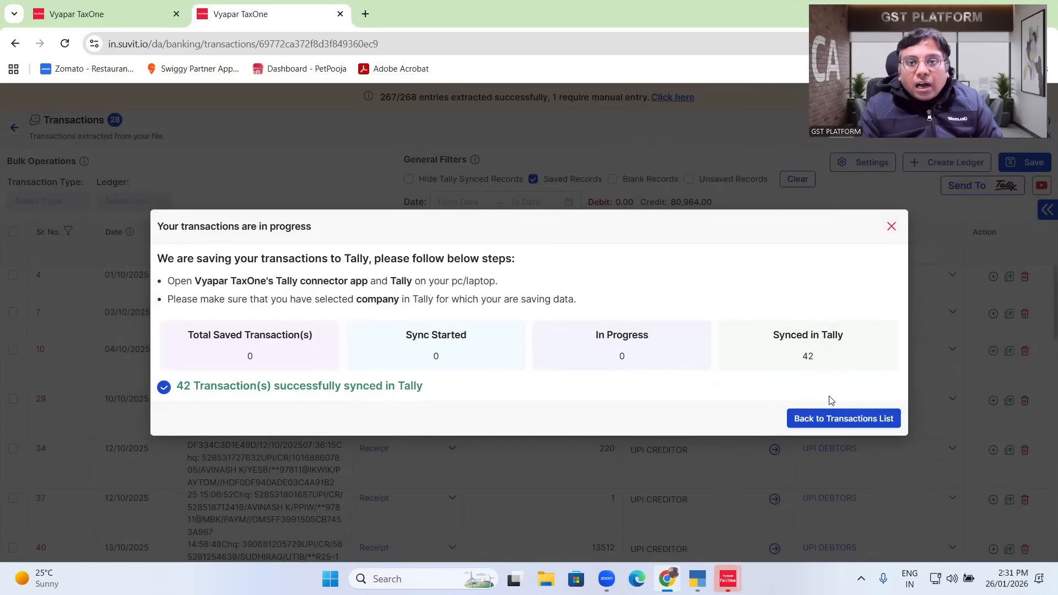
{"action": "left_click", "coordinate": [840, 419]}
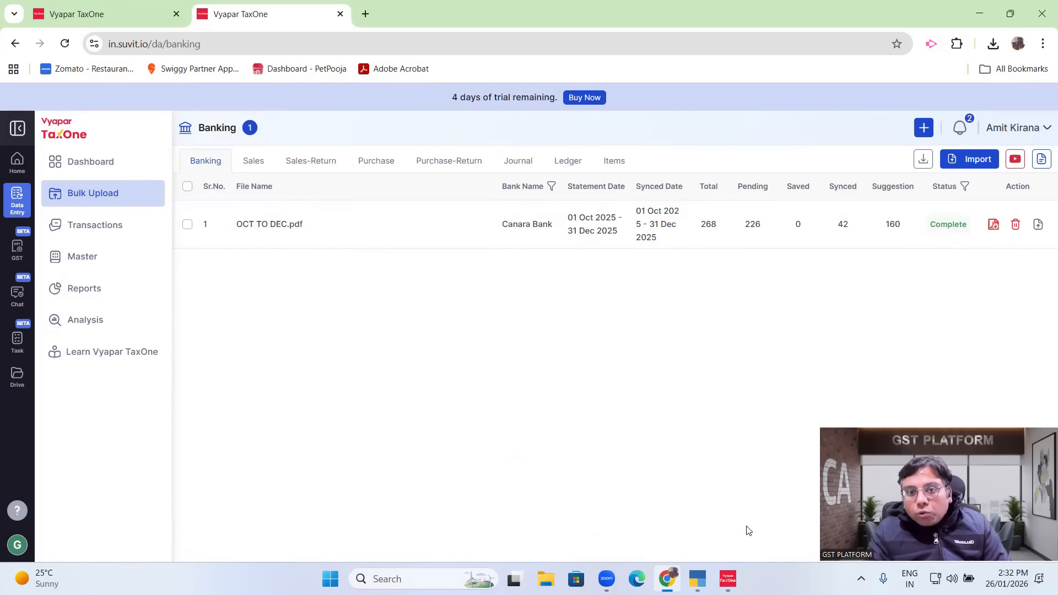
Switch to TallyPrime and drill down from the Balance Sheet through Current Assets into Sundry Debtors.
{"action": "left_click", "coordinate": [697, 579]}
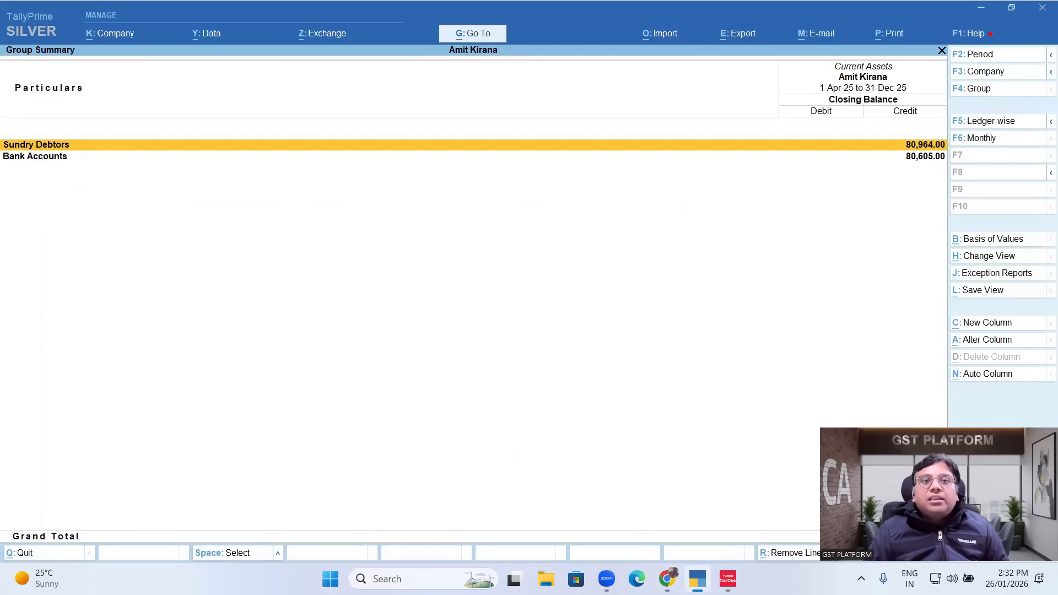
{"action": "key", "text": "Escape"}
{"action": "key", "text": "Escape"}
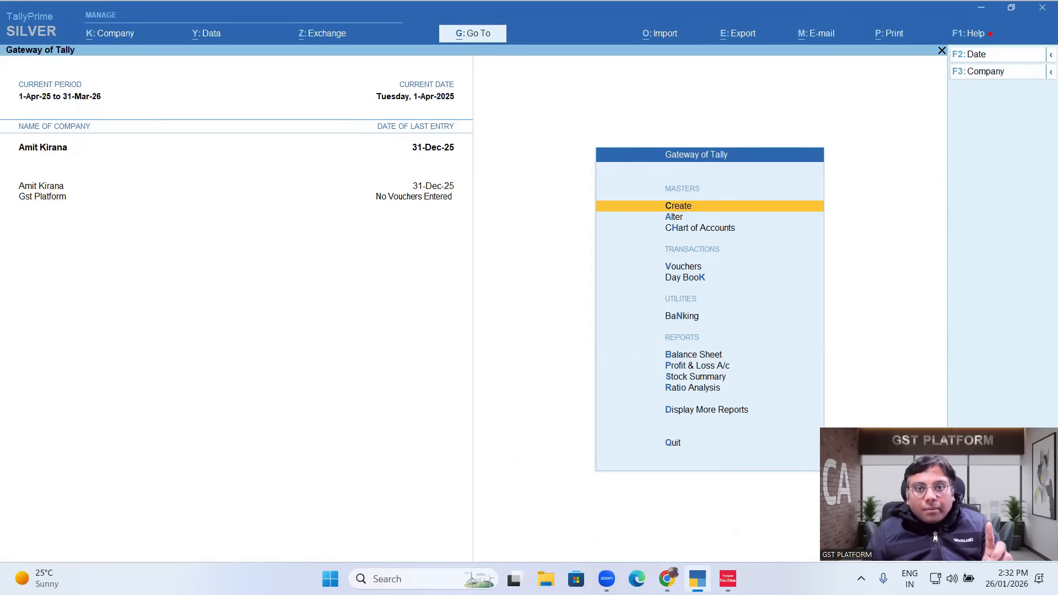
{"action": "key", "text": "b"}
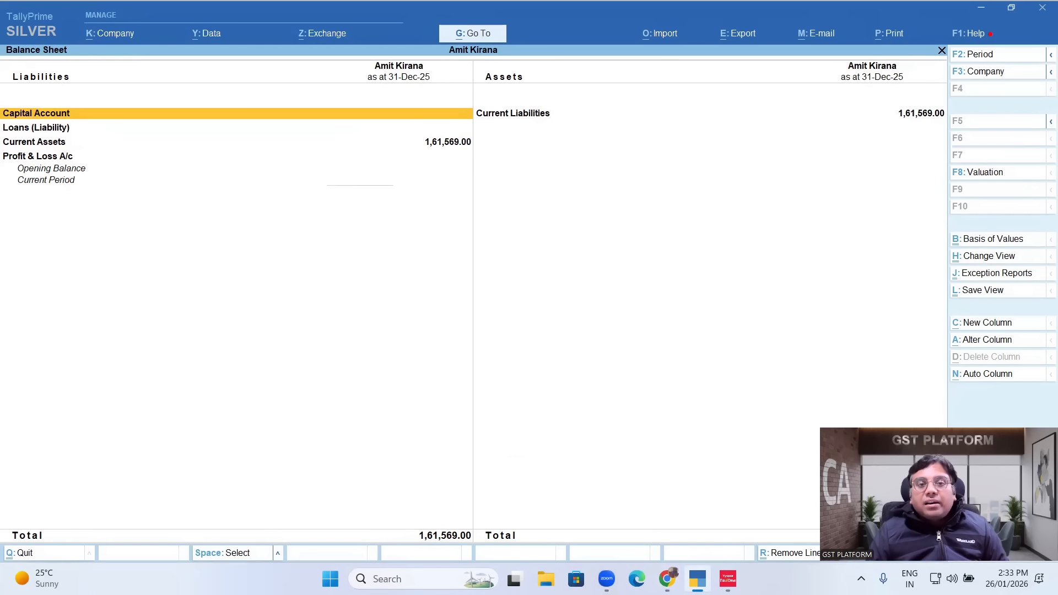
{"action": "key", "text": "Down"}
{"action": "key", "text": "Down"}
{"action": "key", "text": "Return"}
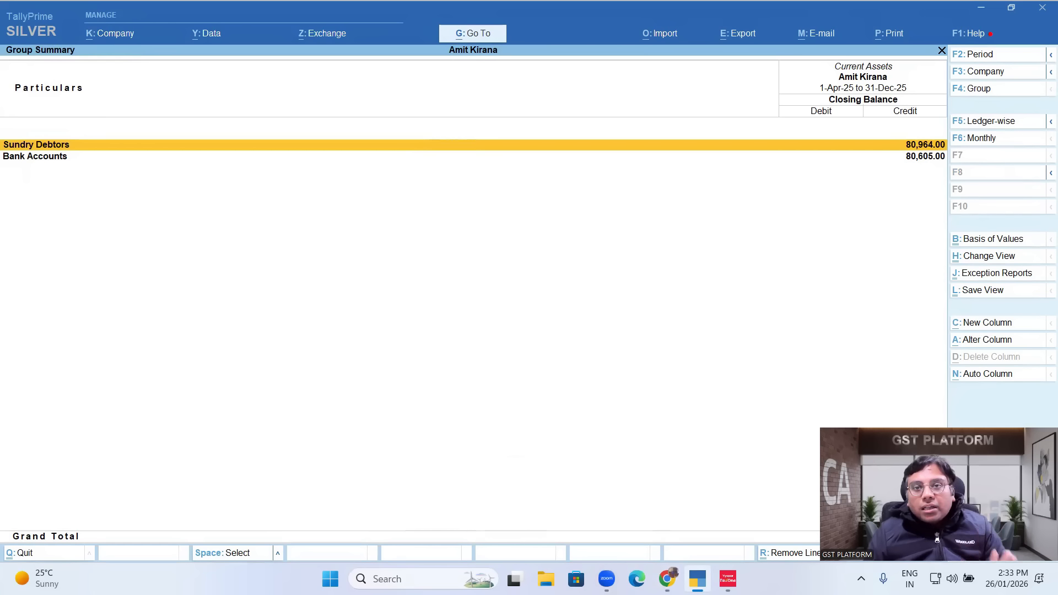
{"action": "key", "text": "Return"}
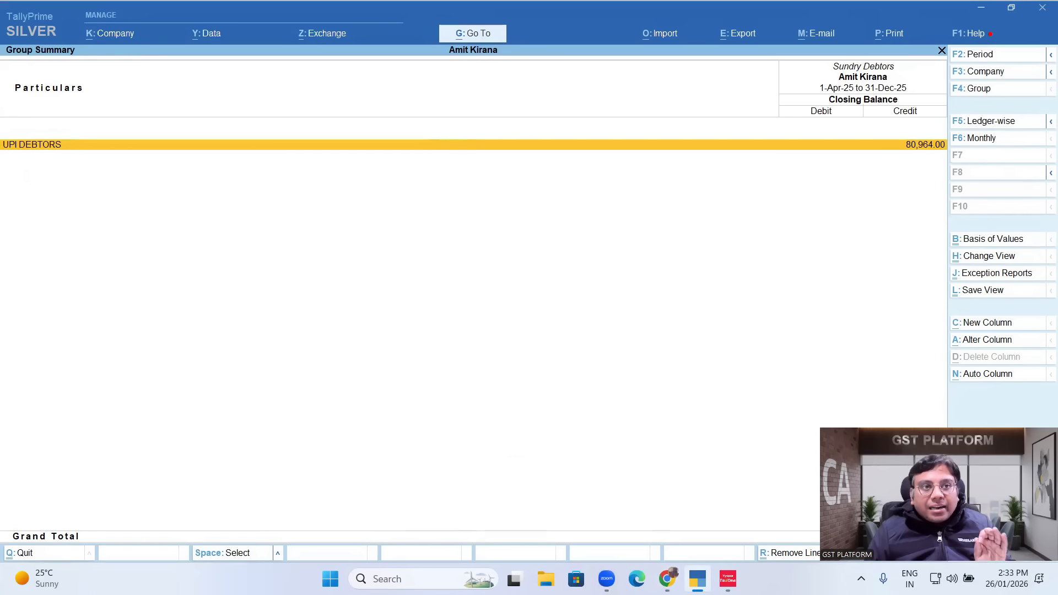
Drill into the UPI DEBTORS ledger's October vouchers and open the 1-Oct-25 receipt to check its details and narration.
{"action": "key", "text": "Return"}
{"action": "key", "text": "Up"}
{"action": "key", "text": "Up"}
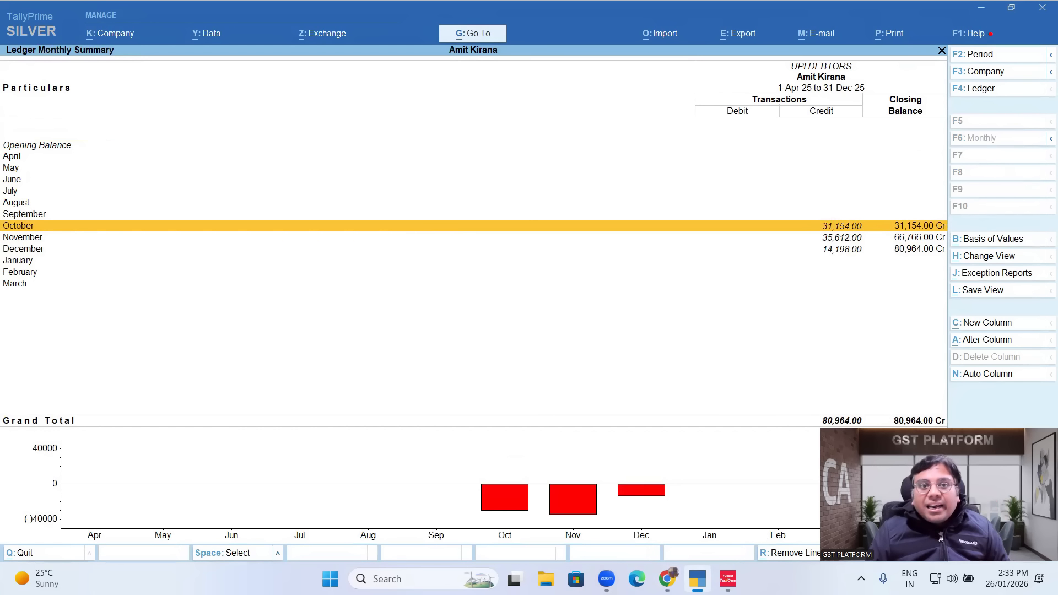
{"action": "key", "text": "Return"}
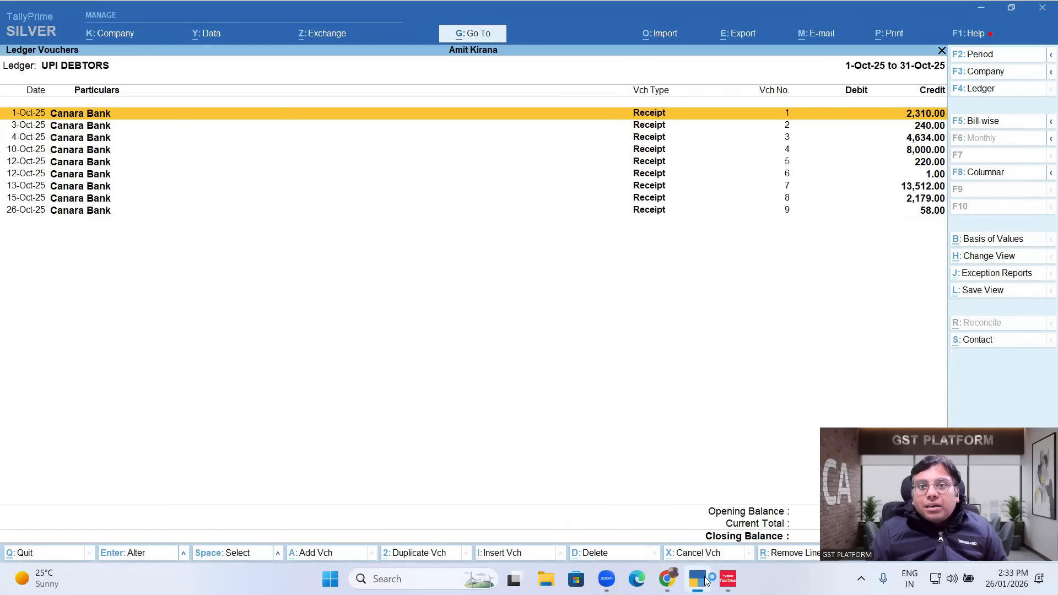
{"action": "key", "text": "Return"}
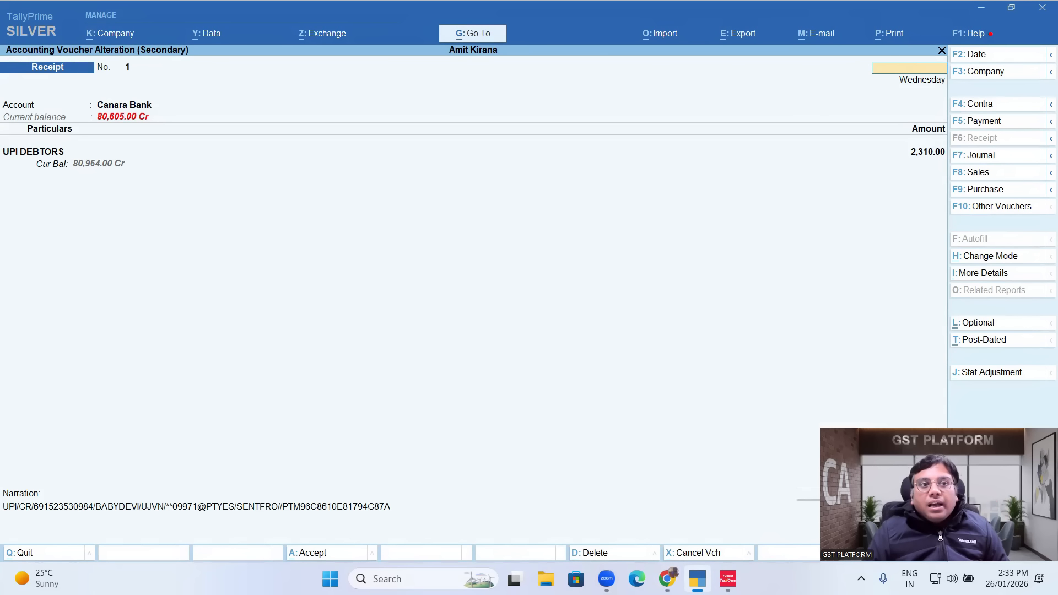
Back out to Current Assets and drill through Bank Accounts into the Canara Bank ledger's December vouchers.
{"action": "key", "text": "Escape"}
{"action": "key", "text": "Escape"}
{"action": "key", "text": "Escape"}
{"action": "key", "text": "Escape"}
{"action": "key", "text": "Down"}
{"action": "key", "text": "Return"}
{"action": "key", "text": "Return"}
{"action": "key", "text": "Return"}
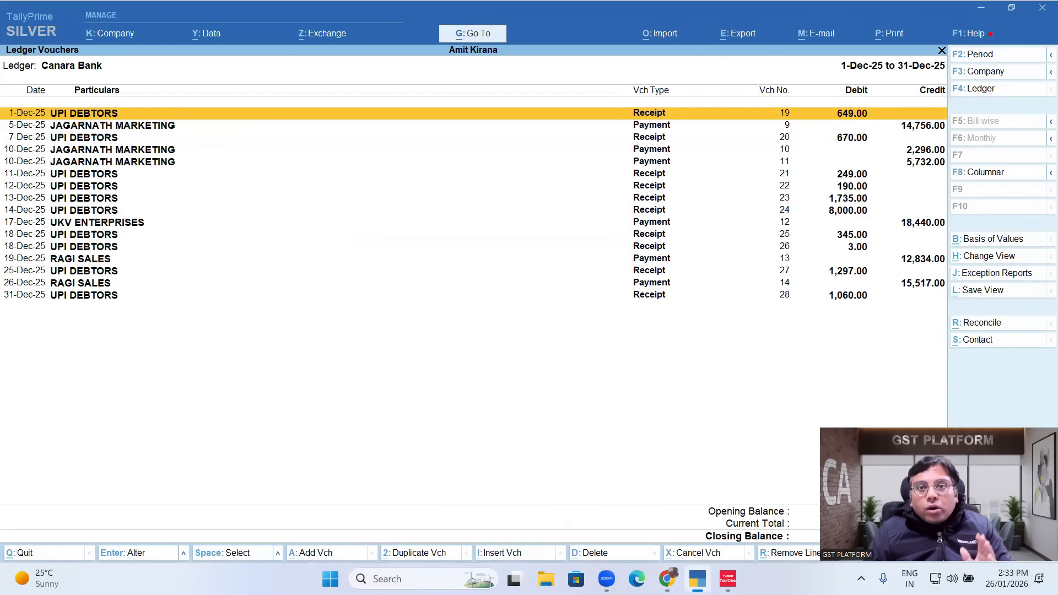
Review the ledgers, voucher types and amounts of Canara Bank's December receipts and payments.
{"action": "key", "text": "Down"}
{"action": "key", "text": "Down"}
{"action": "key", "text": "Down"}
{"action": "key", "text": "Down"}
{"action": "key", "text": "Down"}
{"action": "key", "text": "Down"}
{"action": "key", "text": "Down"}
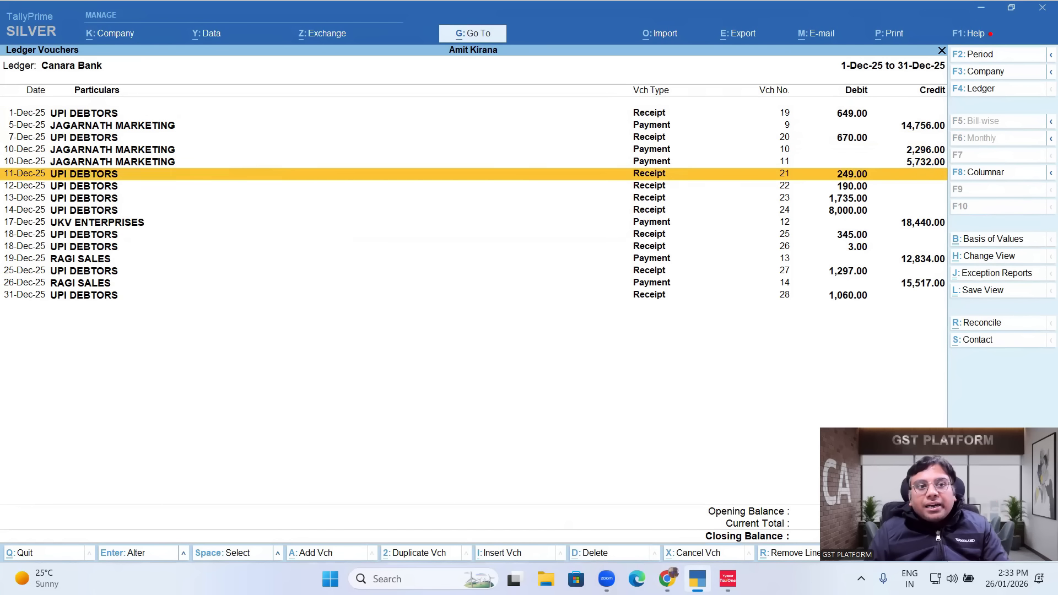
{"action": "key", "text": "Down"}
{"action": "key", "text": "Down"}
{"action": "key", "text": "Down"}
{"action": "key", "text": "Down"}
{"action": "key", "text": "Down"}
{"action": "key", "text": "Down"}
{"action": "key", "text": "Up"}
{"action": "key", "text": "Up"}
{"action": "key", "text": "Up"}
{"action": "key", "text": "Down"}
{"action": "key", "text": "Down"}
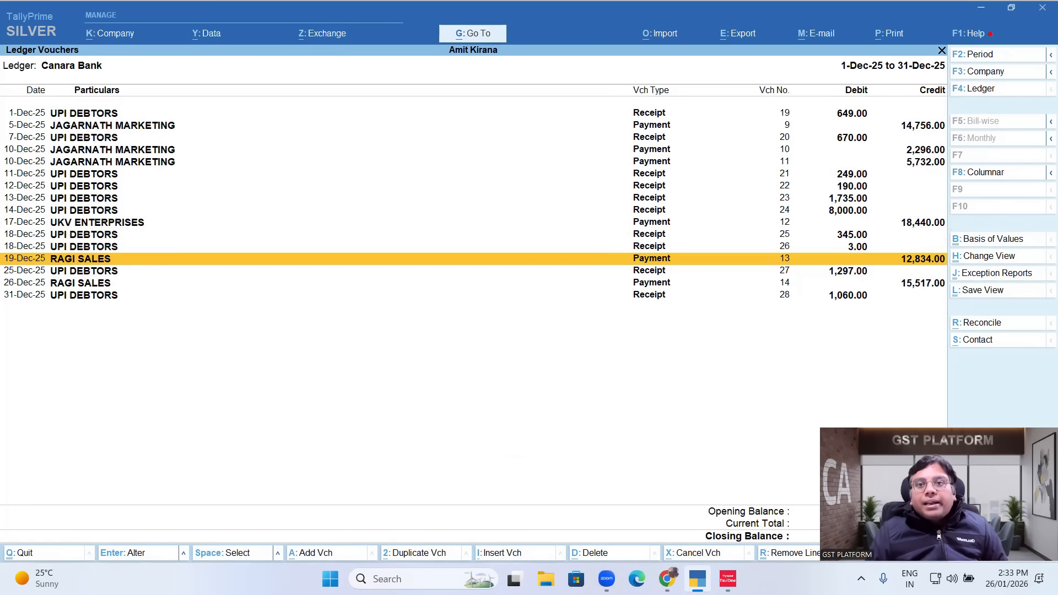
Leave the Canara Bank and Current Assets reports and drill down to the JAGARNATH MARKETING ledger's monthly summary.
{"action": "key", "text": "Escape"}
{"action": "key", "text": "Escape"}
{"action": "key", "text": "Escape"}
{"action": "key", "text": "Escape"}
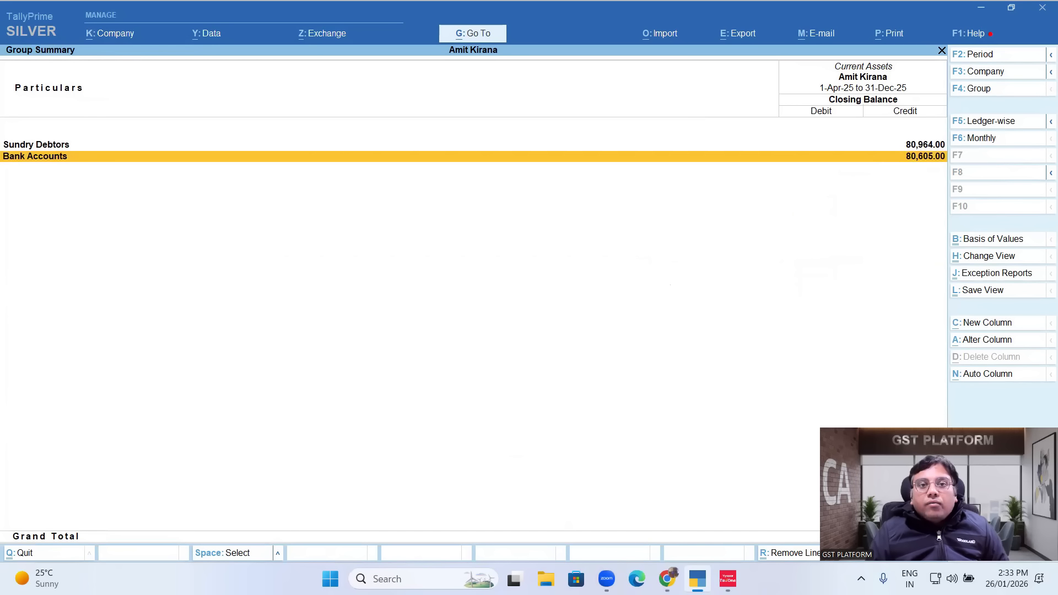
{"action": "key", "text": "Right"}
{"action": "key", "text": "Return"}
{"action": "key", "text": "Return"}
{"action": "key", "text": "Return"}
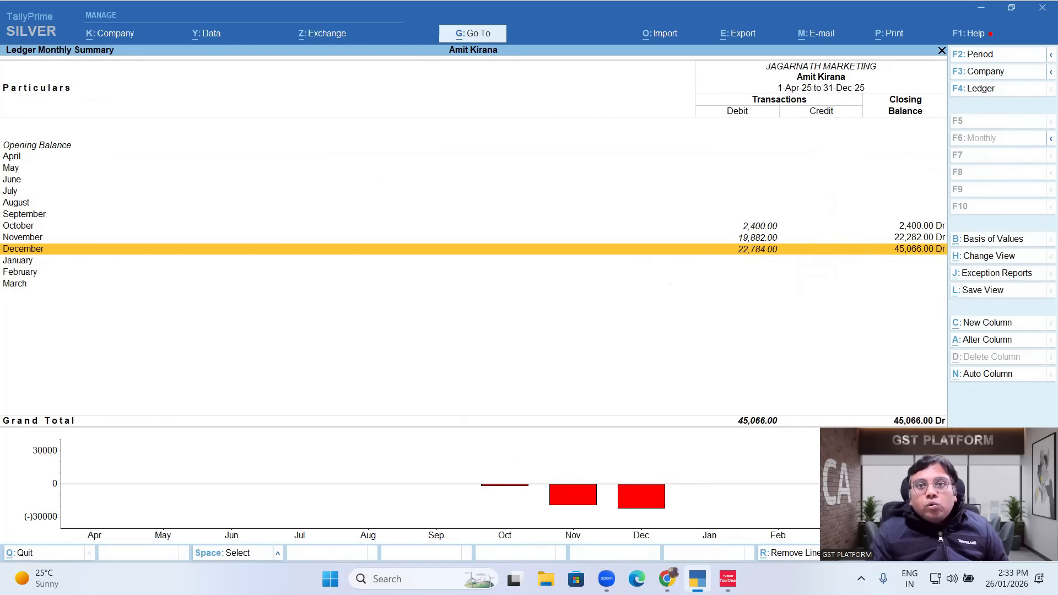
Switch from TallyPrime to Vyapar TaxOne in Google Chrome.
{"action": "key", "text": "alt+Tab"}
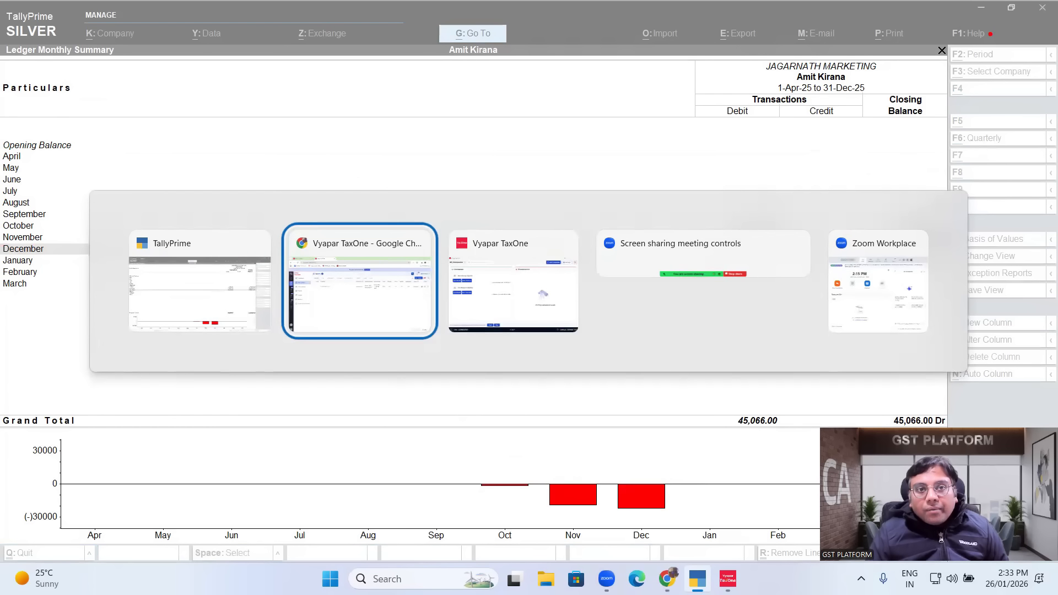